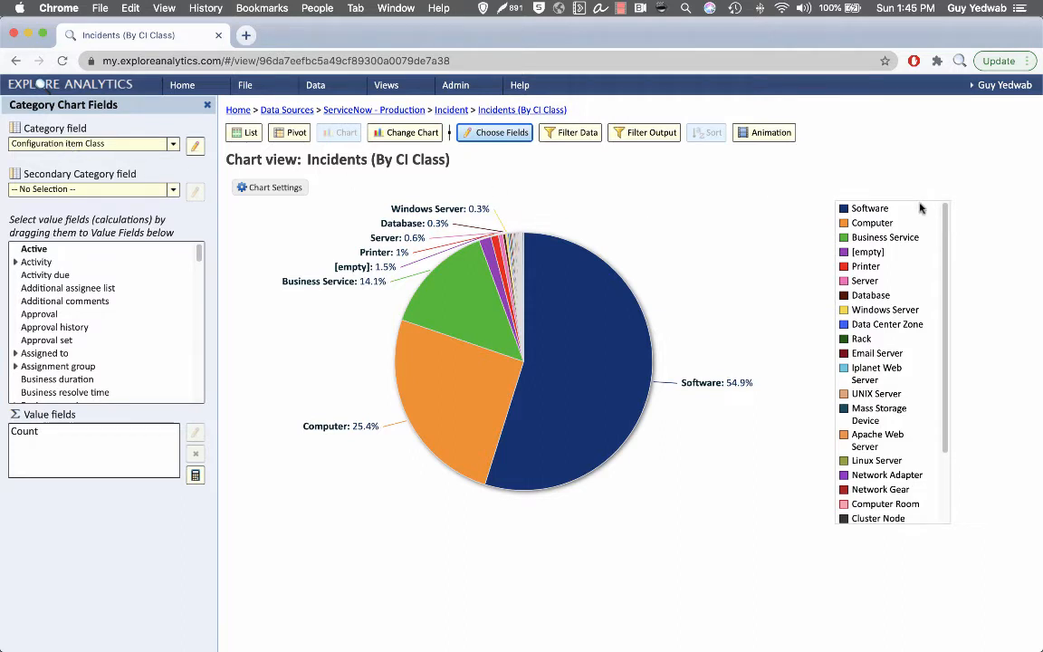
# - Look through the pie chart's class legend and switch the Incidents (By CI Class) view to a list
pyautogui.scroll(-3, 878, 212)
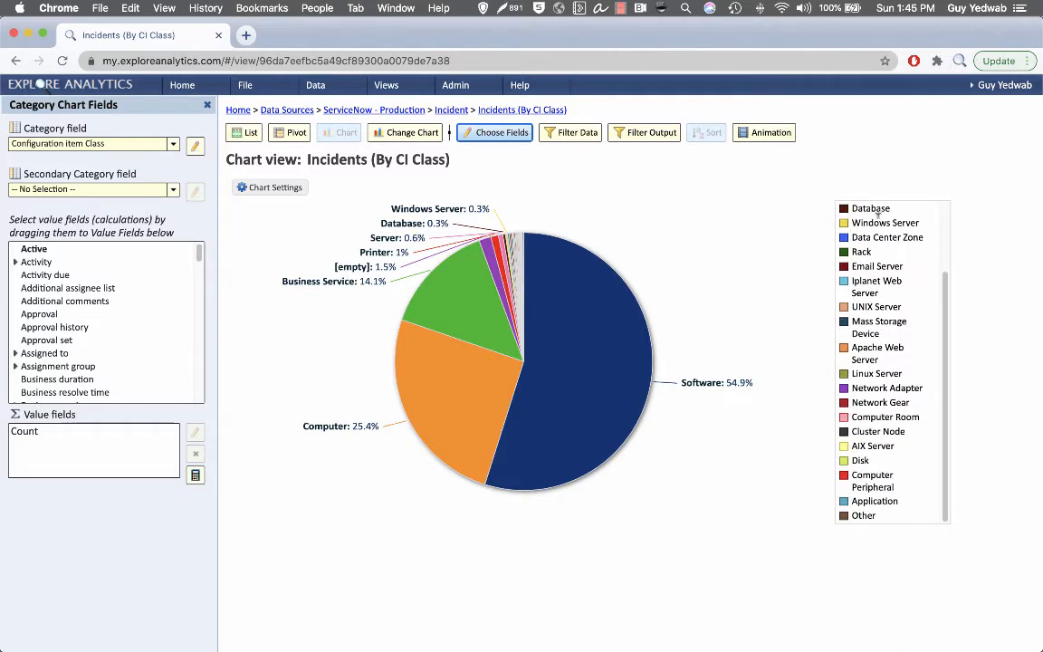
pyautogui.scroll(3, 875, 467)
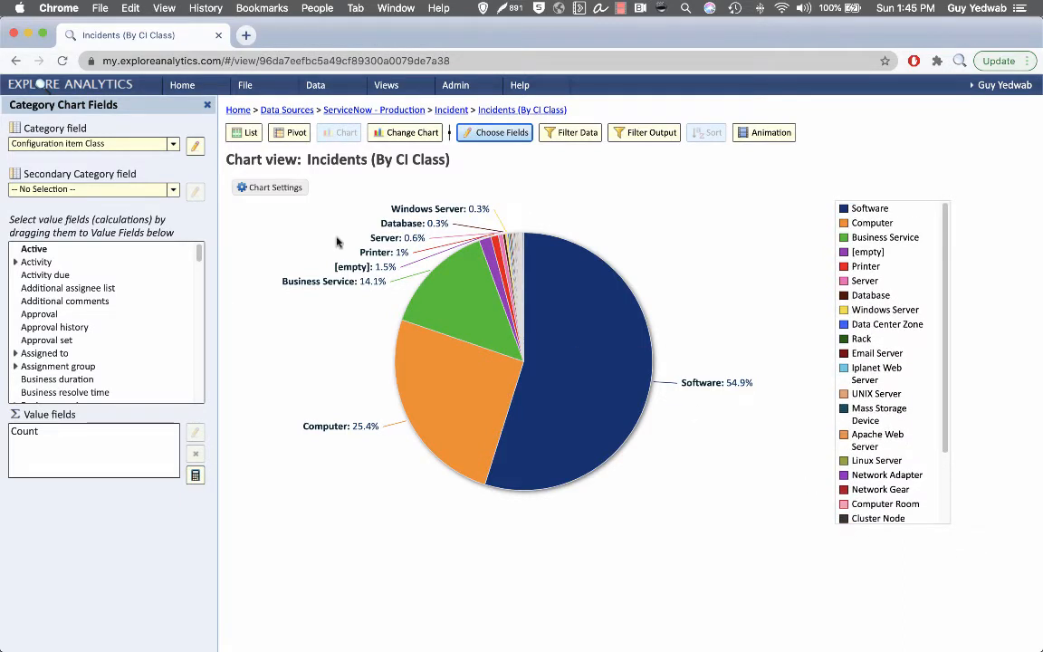
pyautogui.click(243, 133)
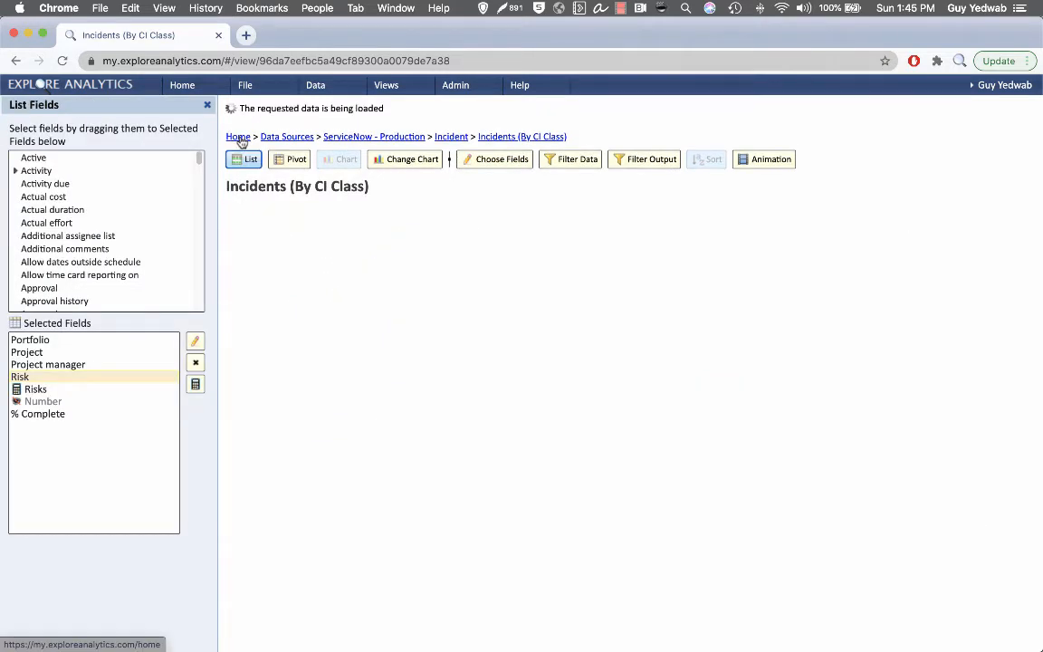
# - Add the Configuration item Class field to the list's selected fields, directly after Number
pyautogui.scroll(-5, 159, 236)
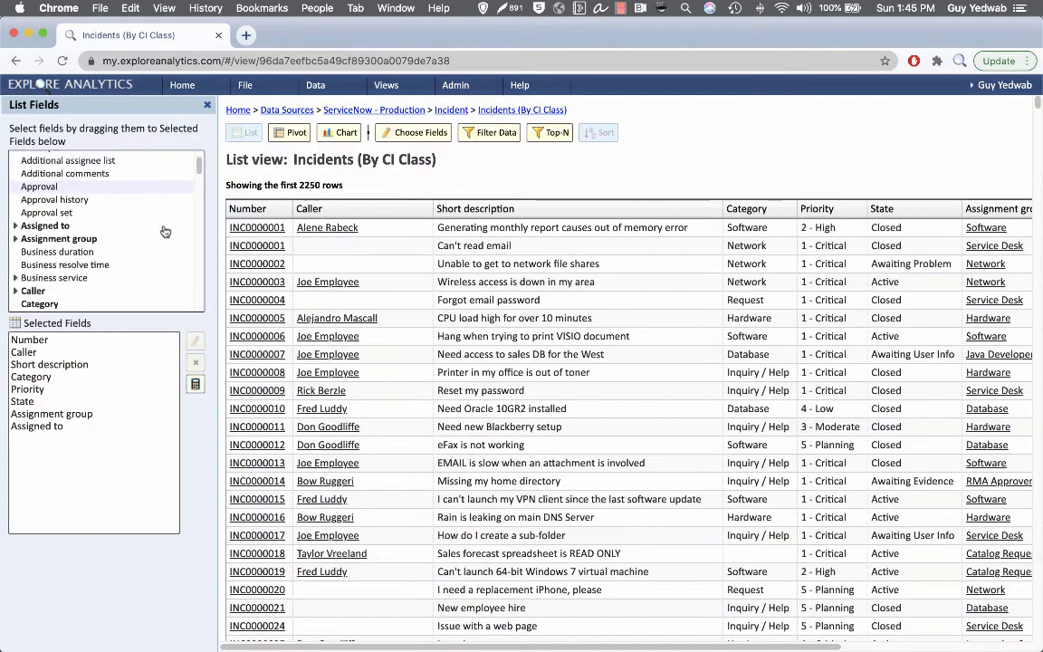
pyautogui.scroll(-2, 148, 240)
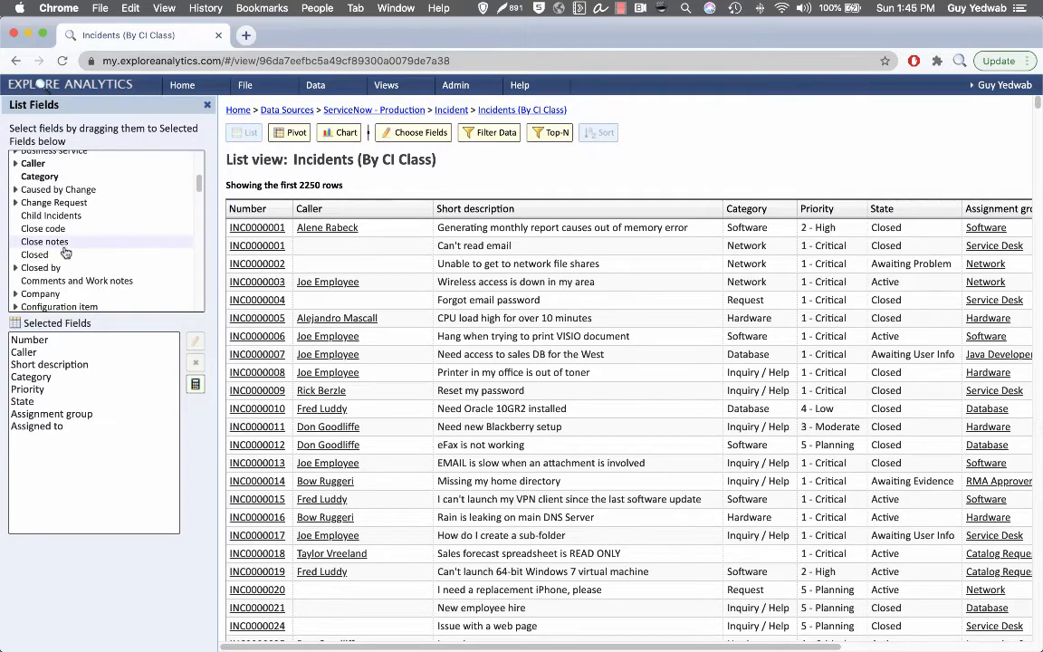
pyautogui.scroll(-3, 133, 253)
pyautogui.click(15, 251)
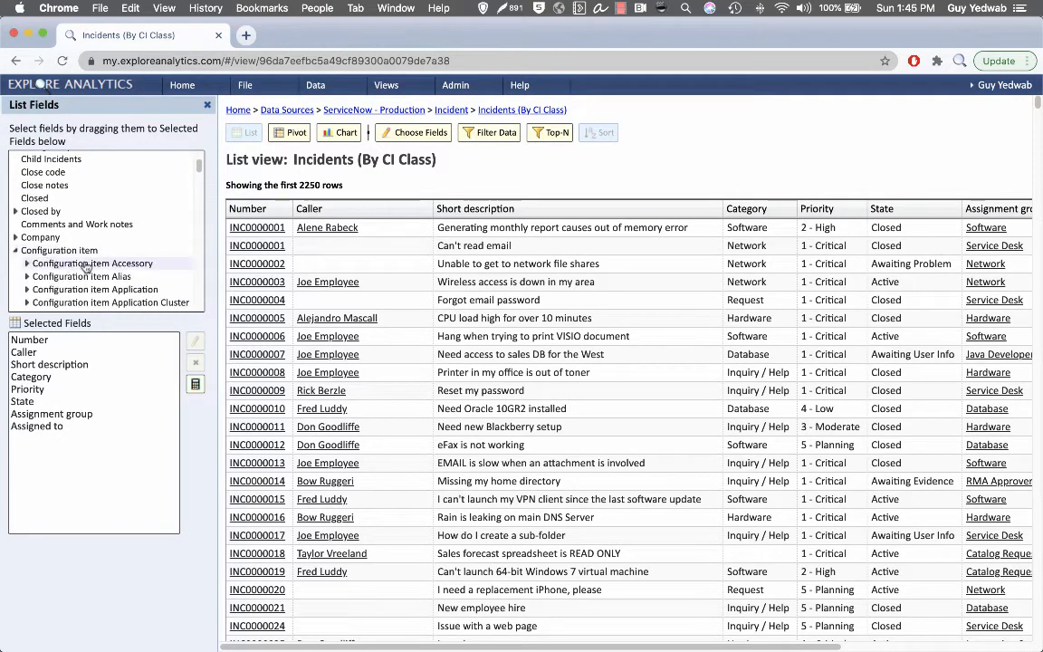
pyautogui.scroll(-3, 93, 270)
pyautogui.scroll(-10, 93, 270)
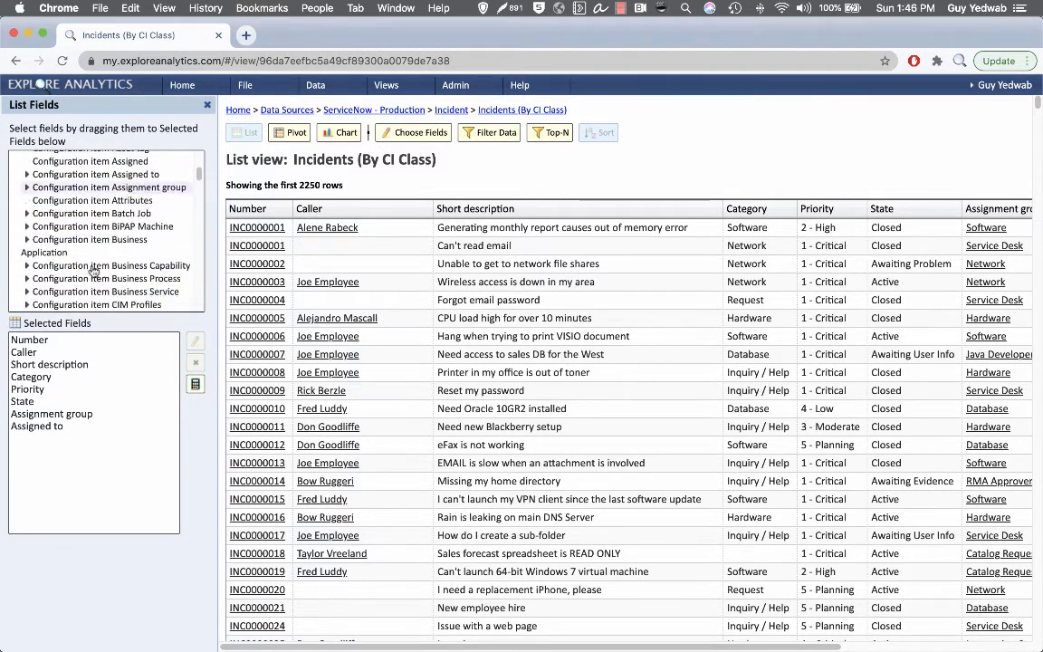
pyautogui.moveTo(81, 247); pyautogui.dragTo(55, 357)
# - Change the label of the Configuration item Class field to "Class"
pyautogui.doubleClick(55, 353)
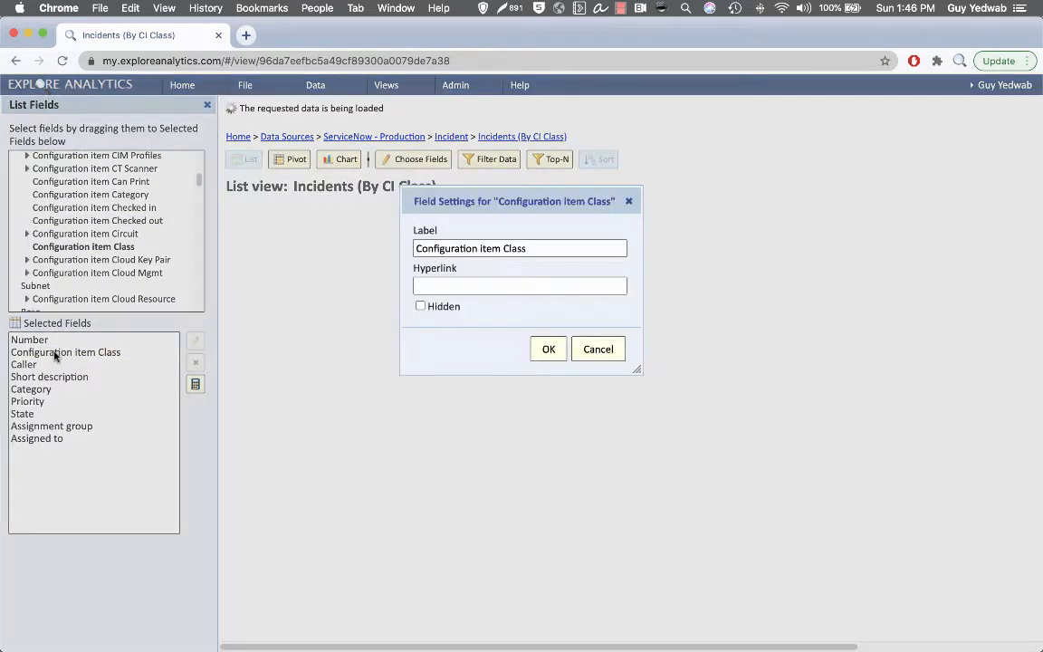
pyautogui.tripleClick(505, 248)
pyautogui.write('Class')
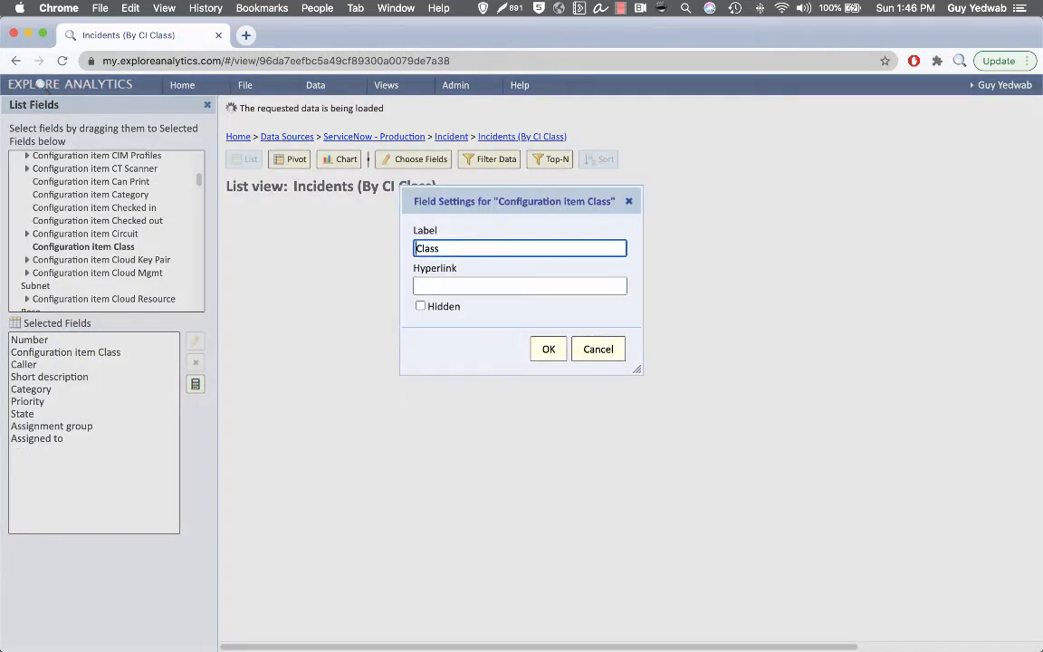
pyautogui.press('Return')
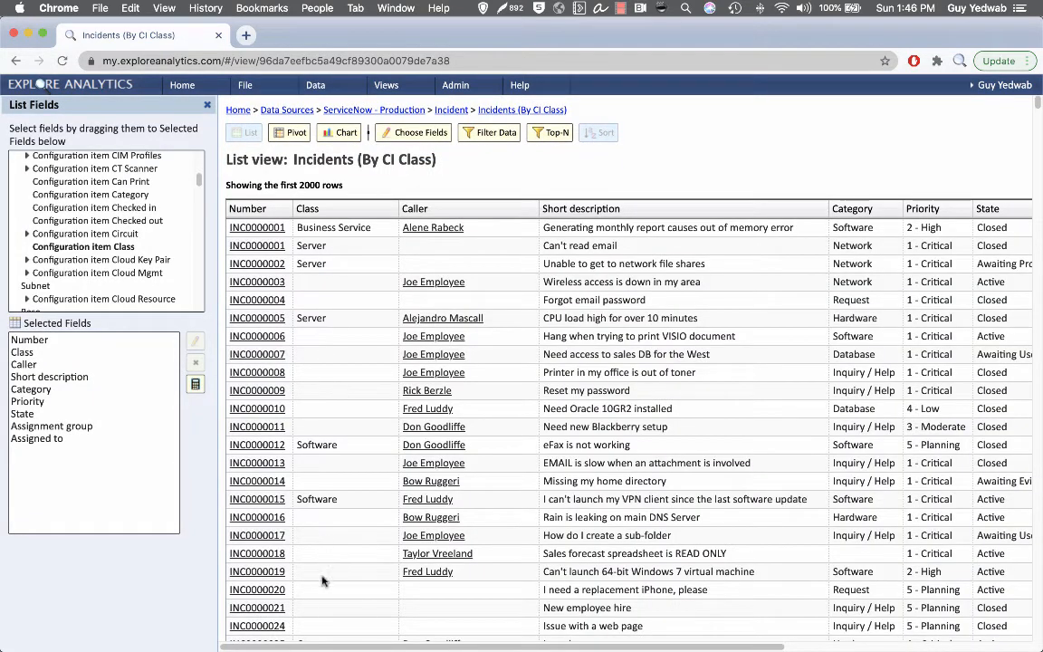
# - Start a new calculated field for the list and label it "CI Category"
pyautogui.click(194, 386)
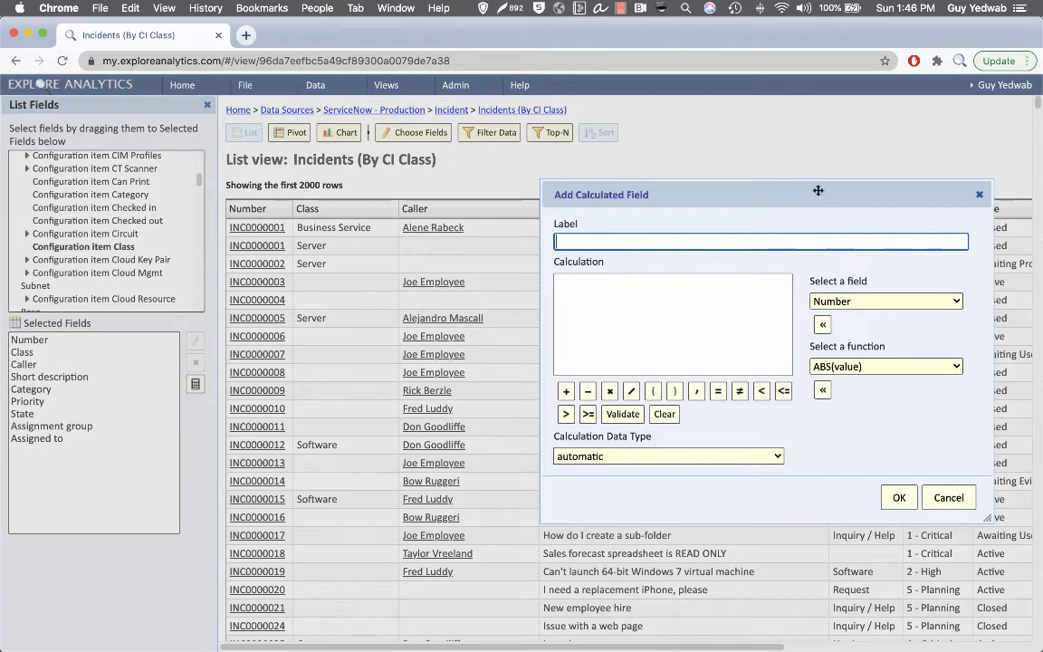
pyautogui.moveTo(818, 190); pyautogui.dragTo(611, 175)
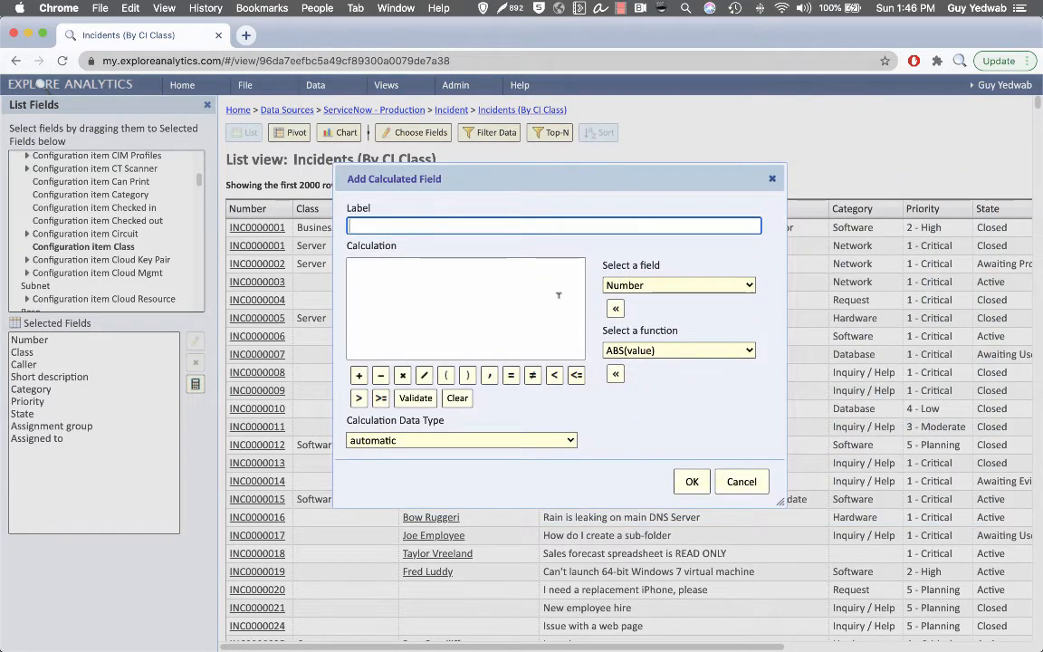
pyautogui.write('CCat')
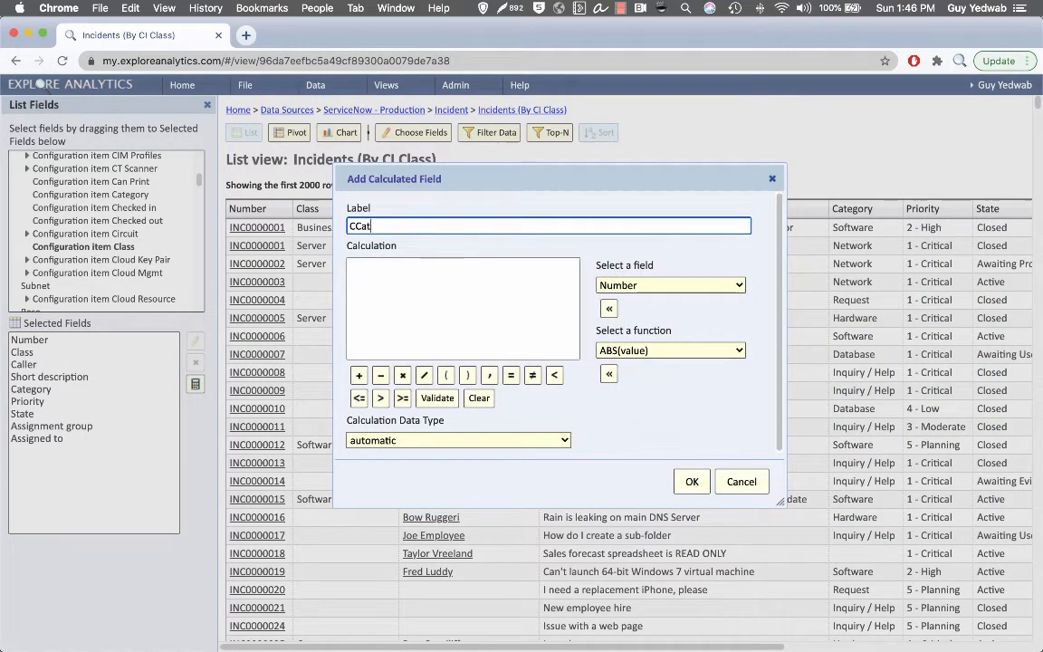
pyautogui.press('BackSpace')
pyautogui.press('BackSpace')
pyautogui.write('ategor')
pyautogui.write('CI')
pyautogui.click(505, 290)
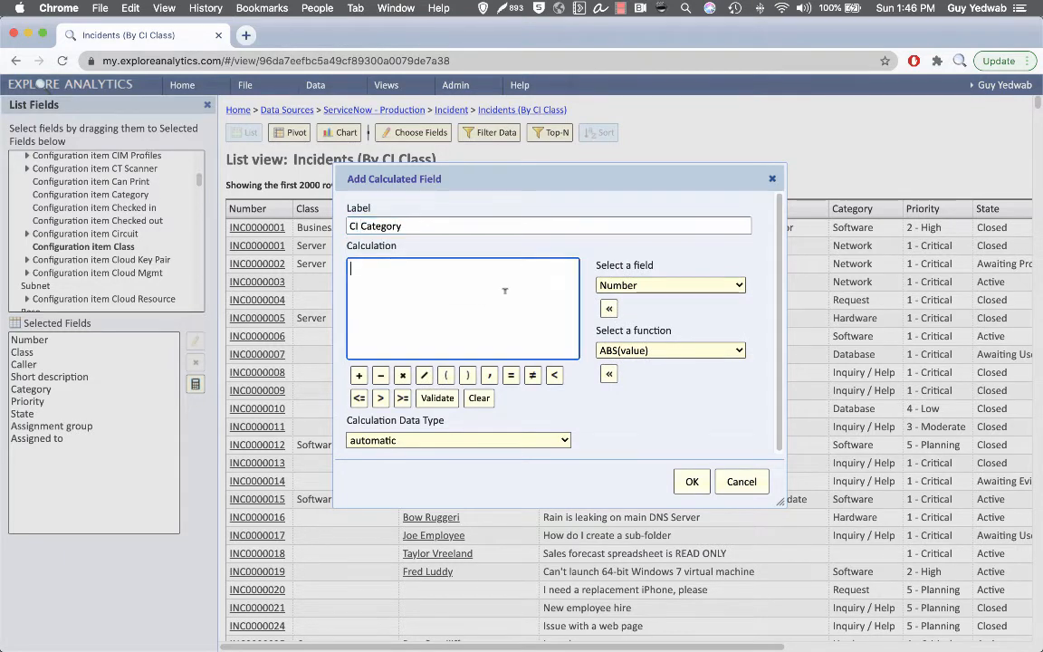
# - Insert the LOOKUP function into the calculation with the Class field as its first argument
pyautogui.click(685, 353)
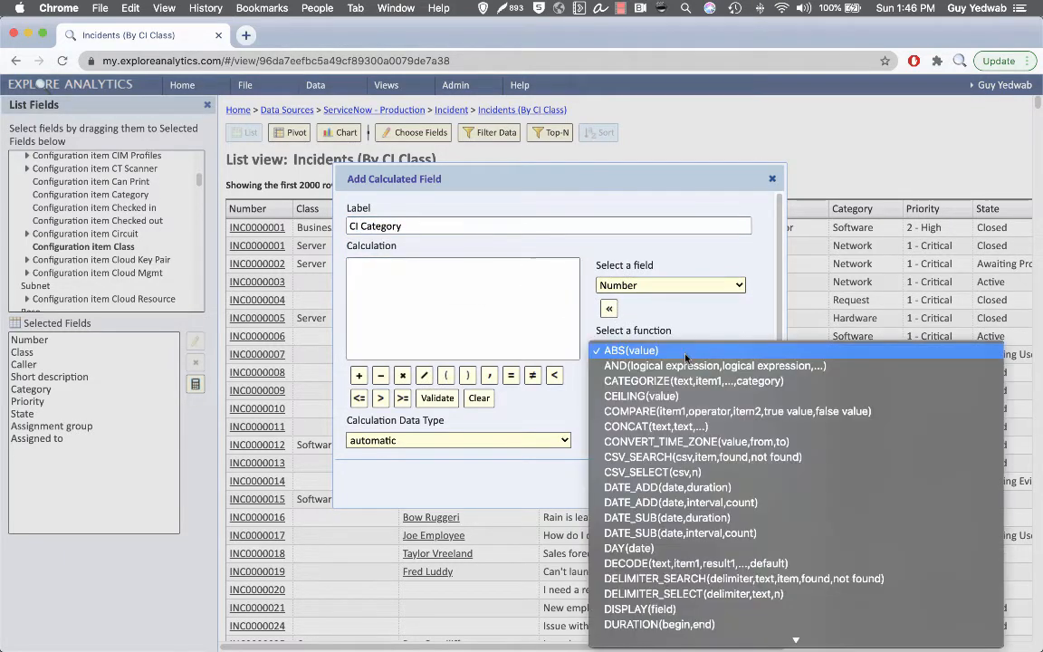
pyautogui.scroll(-6, 685, 356)
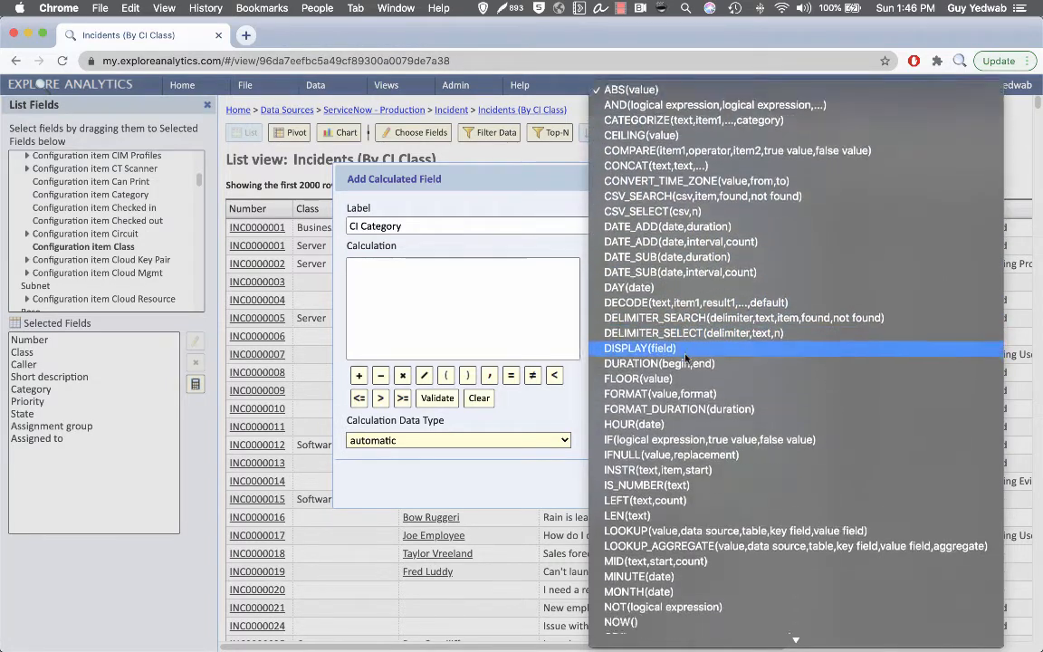
pyautogui.scroll(-3, 685, 358)
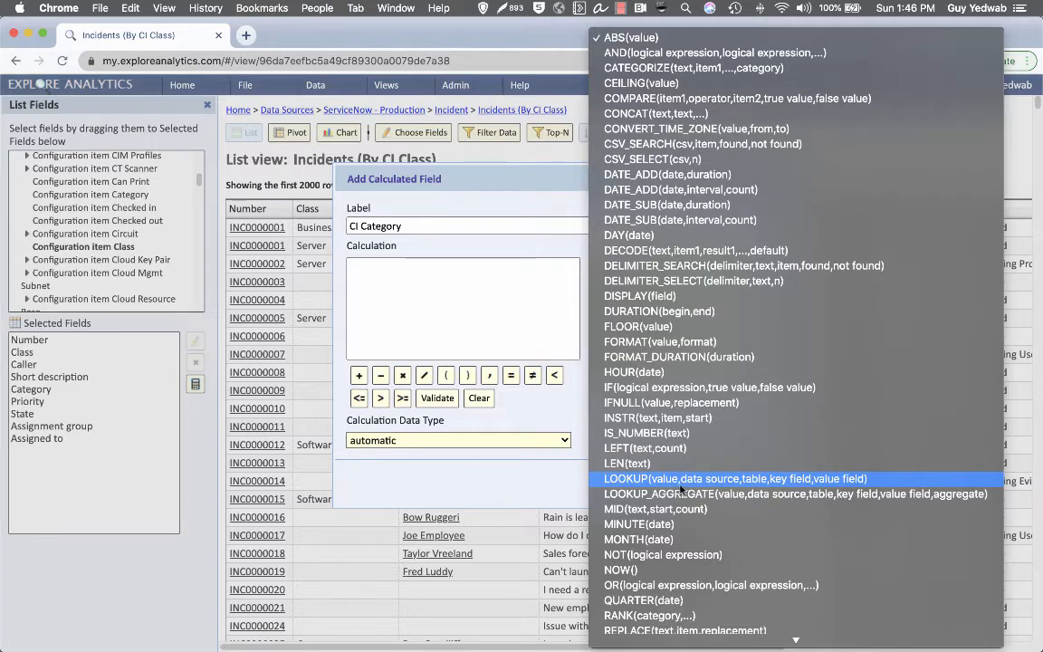
pyautogui.click(810, 479)
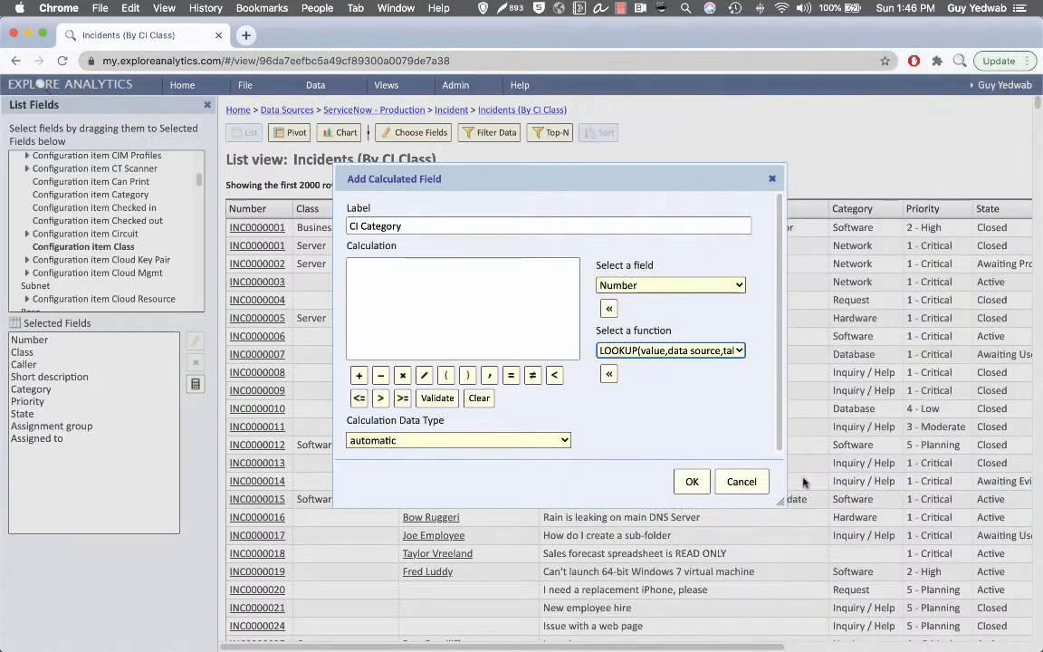
pyautogui.click(609, 378)
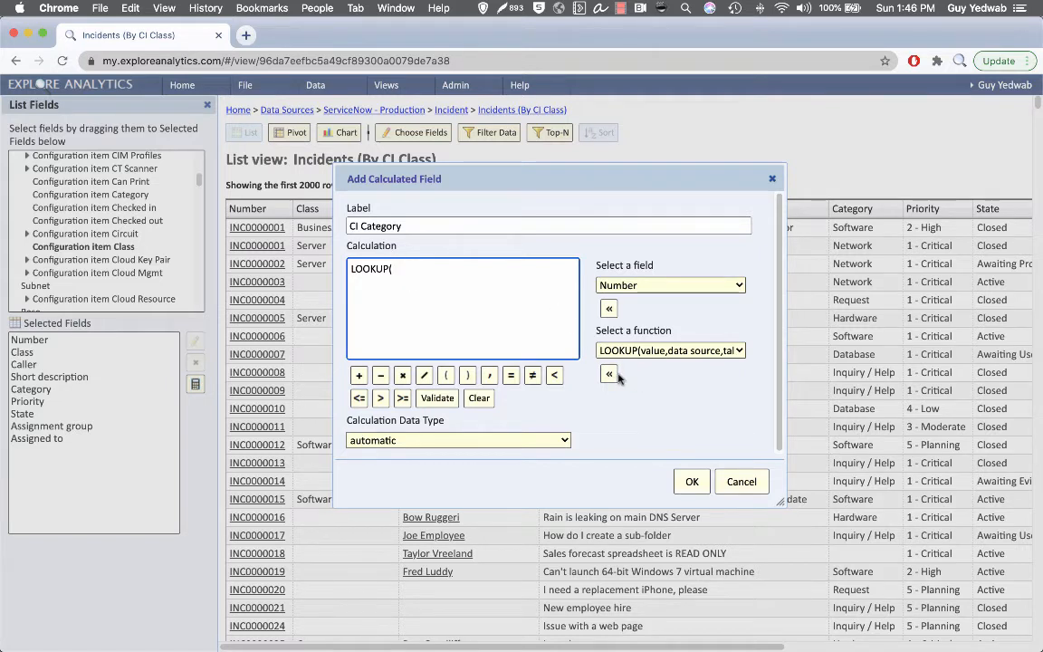
pyautogui.click(661, 286)
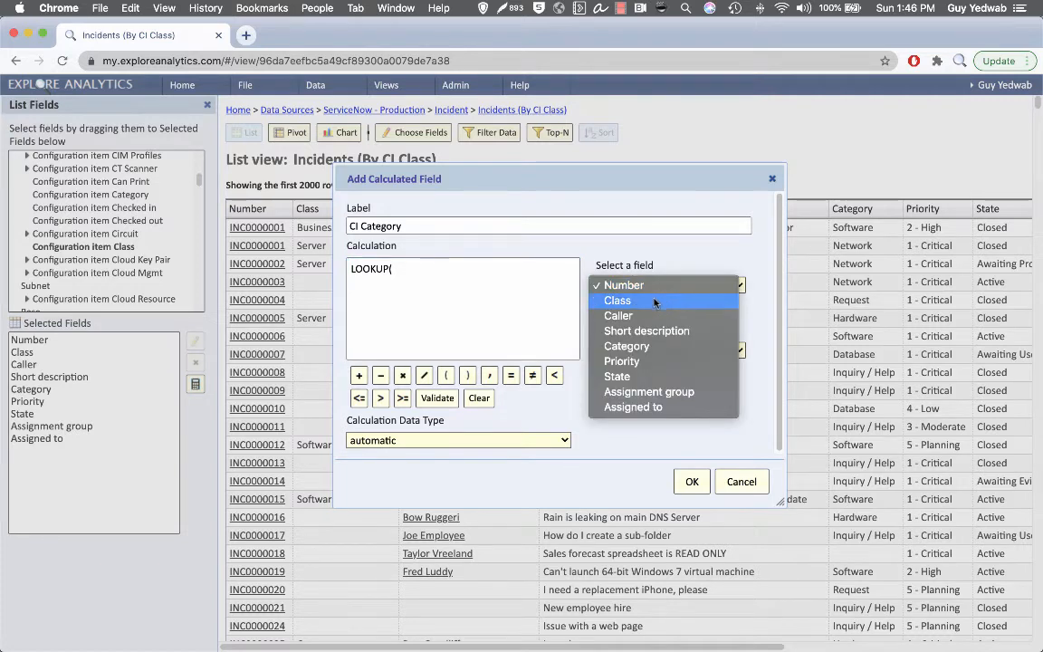
pyautogui.click(656, 301)
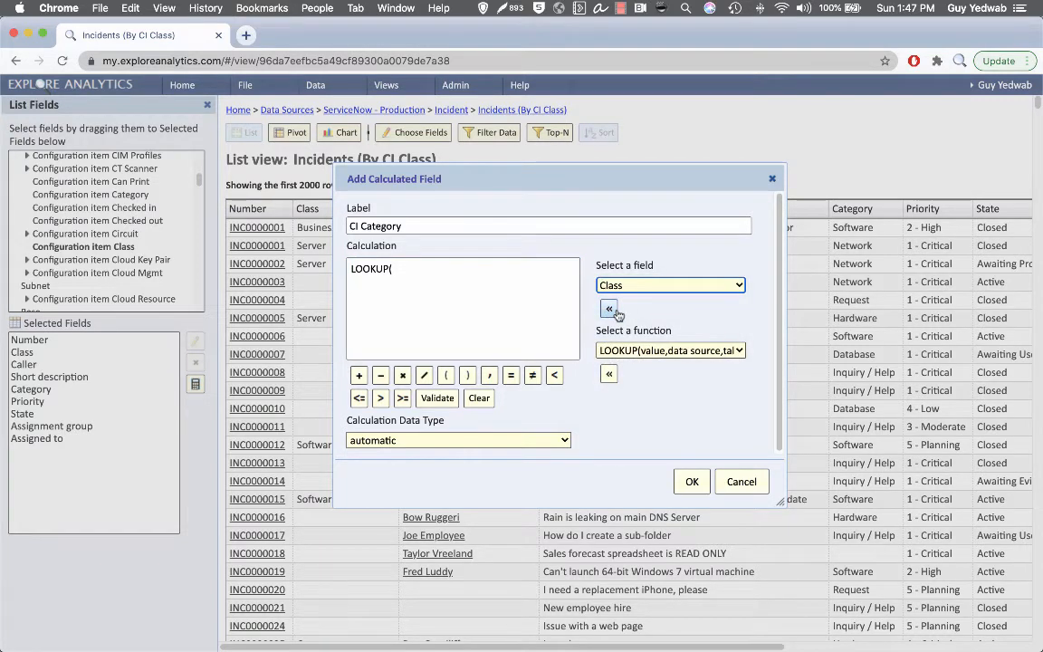
pyautogui.click(610, 309)
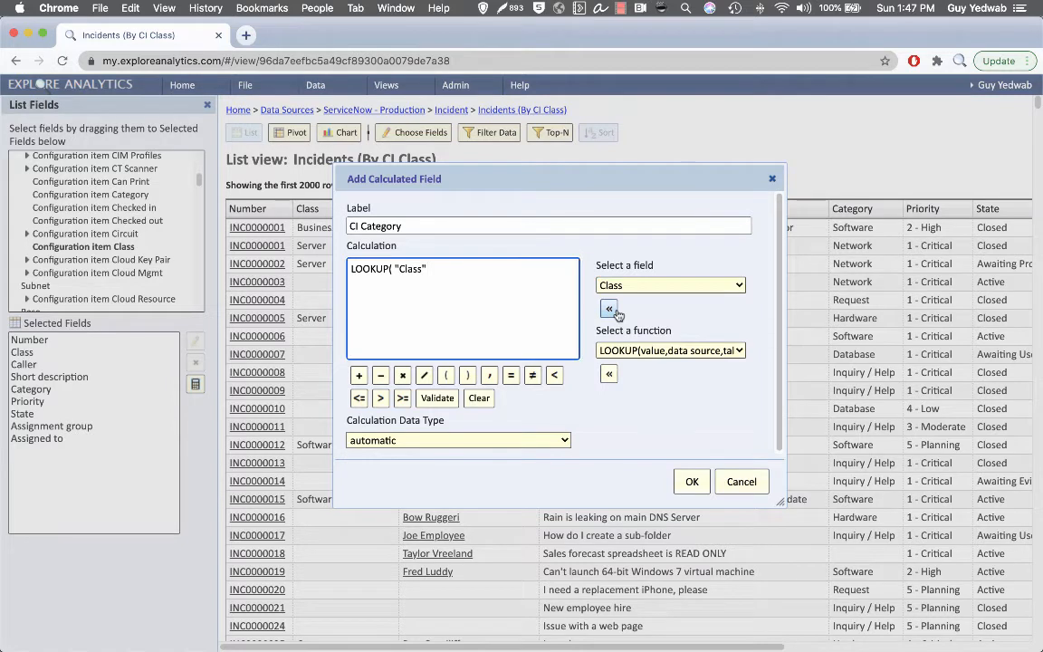
# - Add 'explore' as the LOOKUP data source and 'CI Category Mapping' as its table
pyautogui.write(",'expl")
pyautogui.write("ore','CI Category")
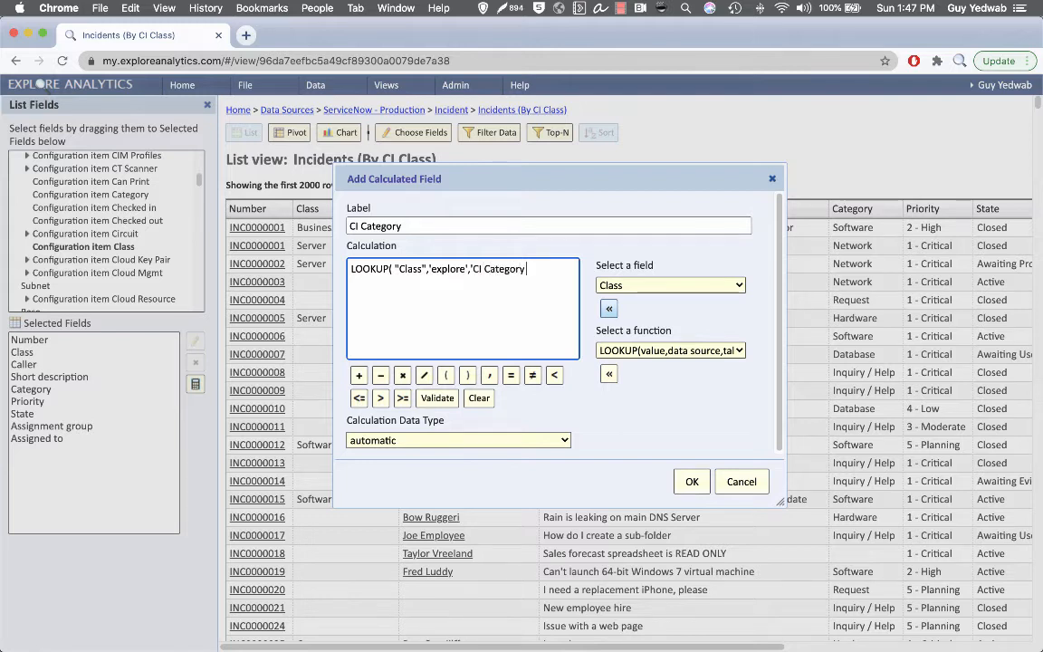
pyautogui.write(" Mappling',")
# - Complete the LOOKUP formula with 'Class' as the key field and 'Category' as the value field, then close the parenthesis
pyautogui.click(727, 352)
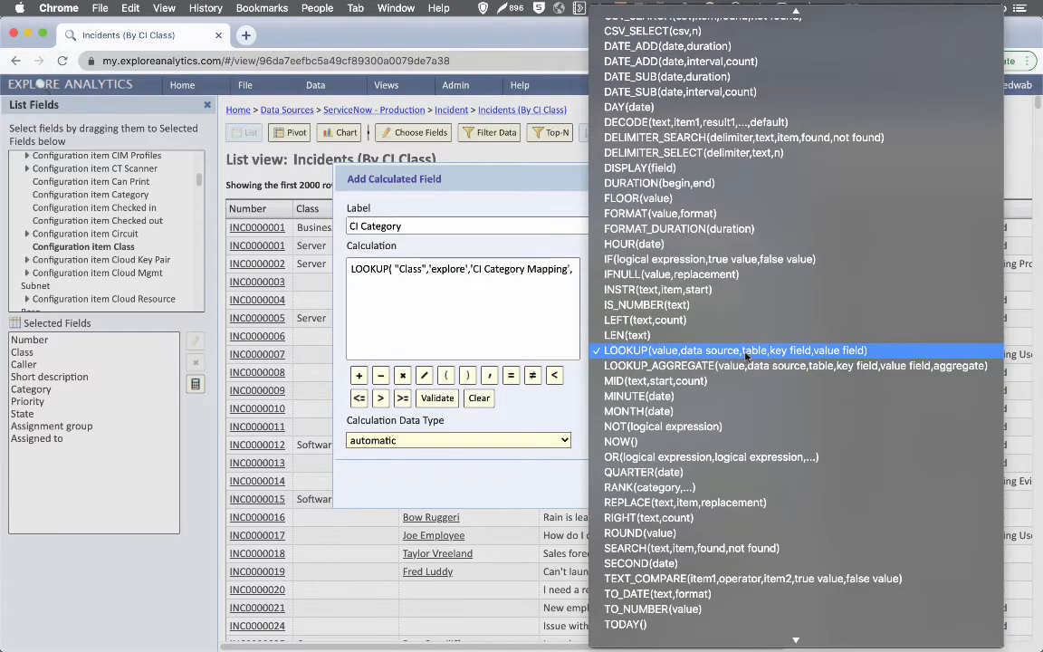
pyautogui.click(740, 355)
pyautogui.click(569, 269)
pyautogui.write(',')
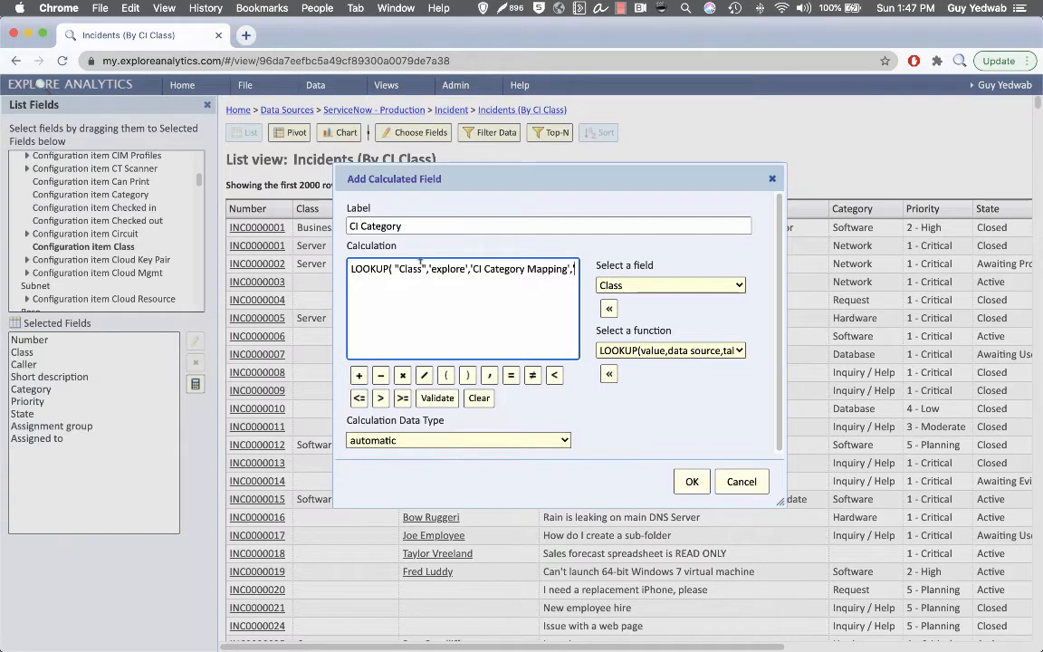
pyautogui.write("'CCl")
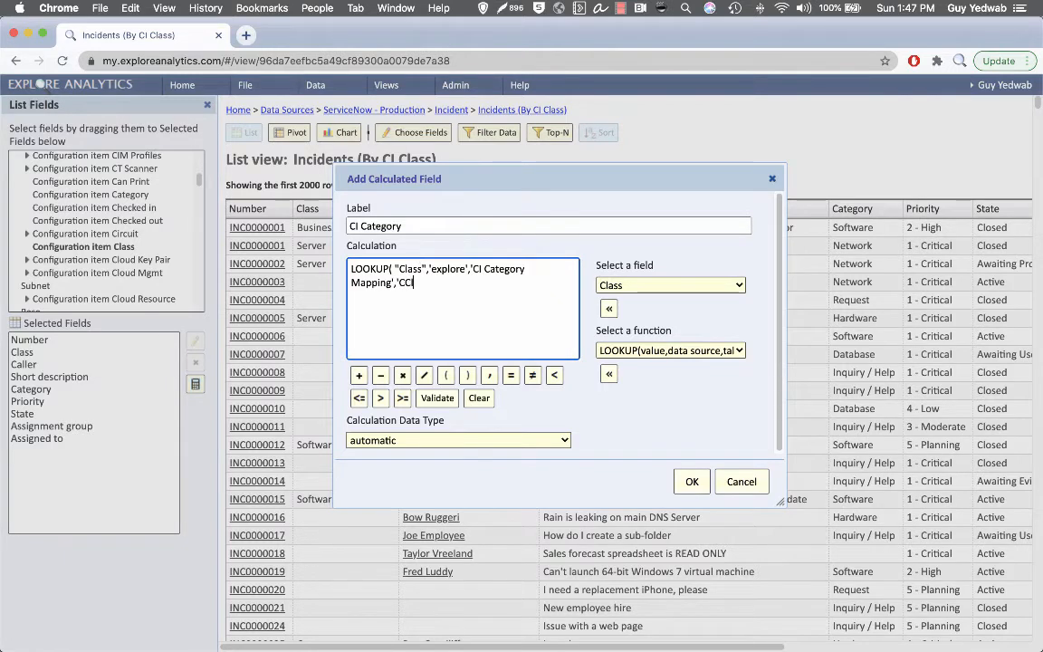
pyautogui.write("ass',")
pyautogui.click(716, 350)
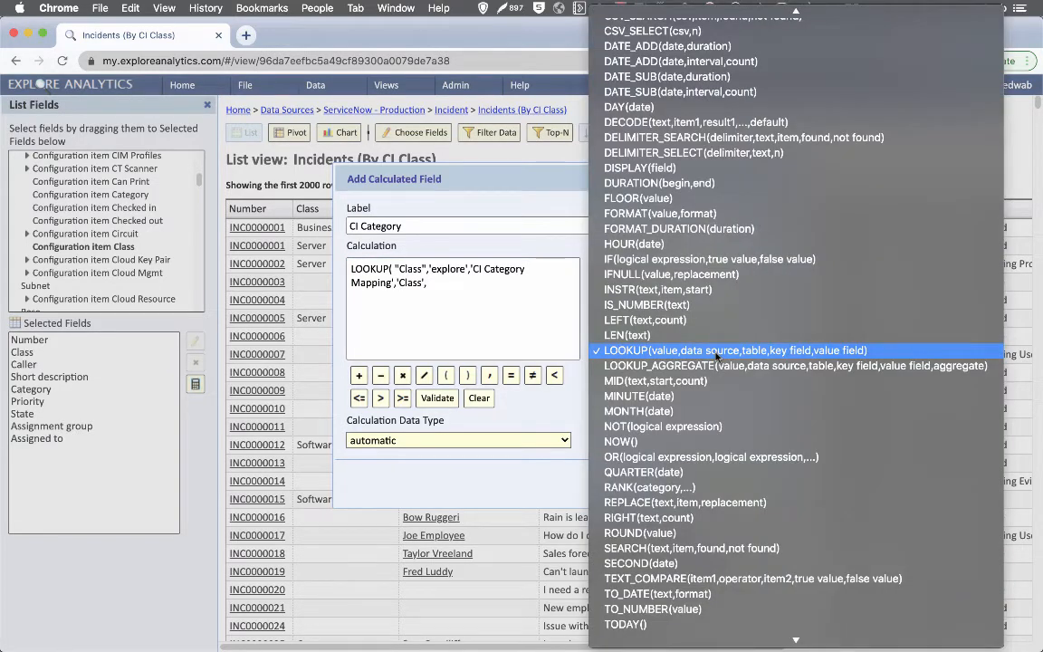
pyautogui.click(716, 356)
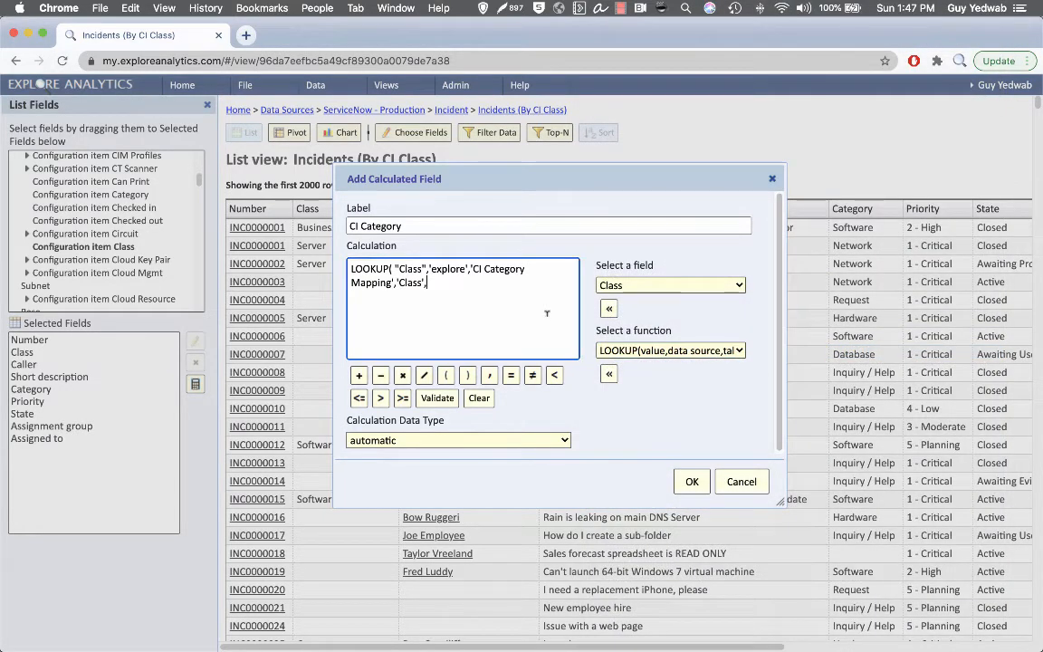
pyautogui.write("'Category")
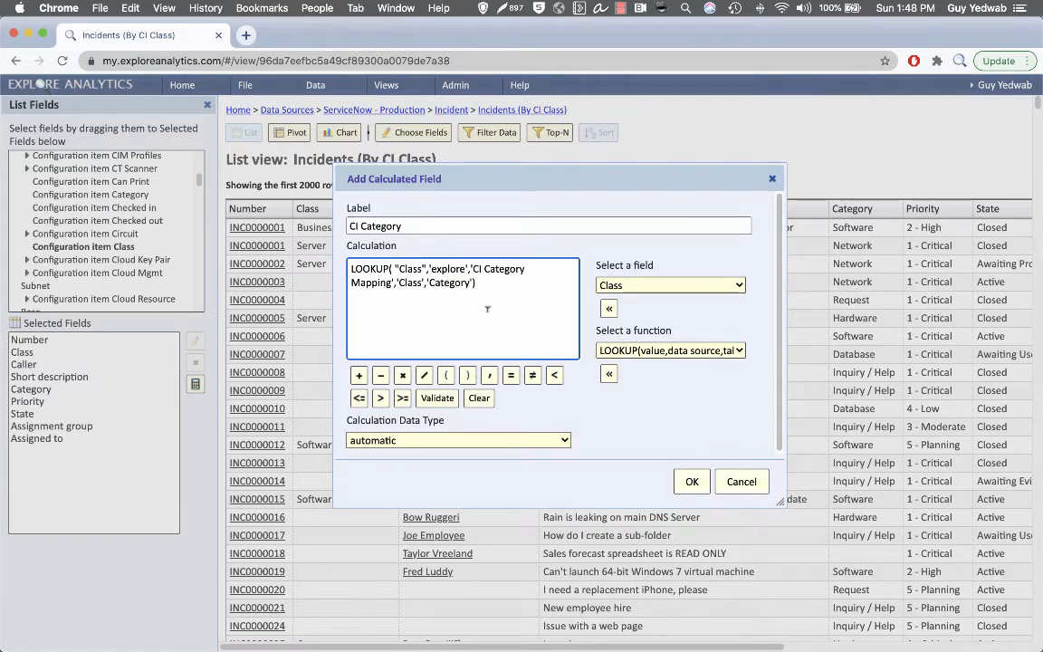
# - Review the LOOKUP arguments, save the calculated field and check the CI Category column in the incident list
pyautogui.moveTo(394, 269); pyautogui.dragTo(415, 269)
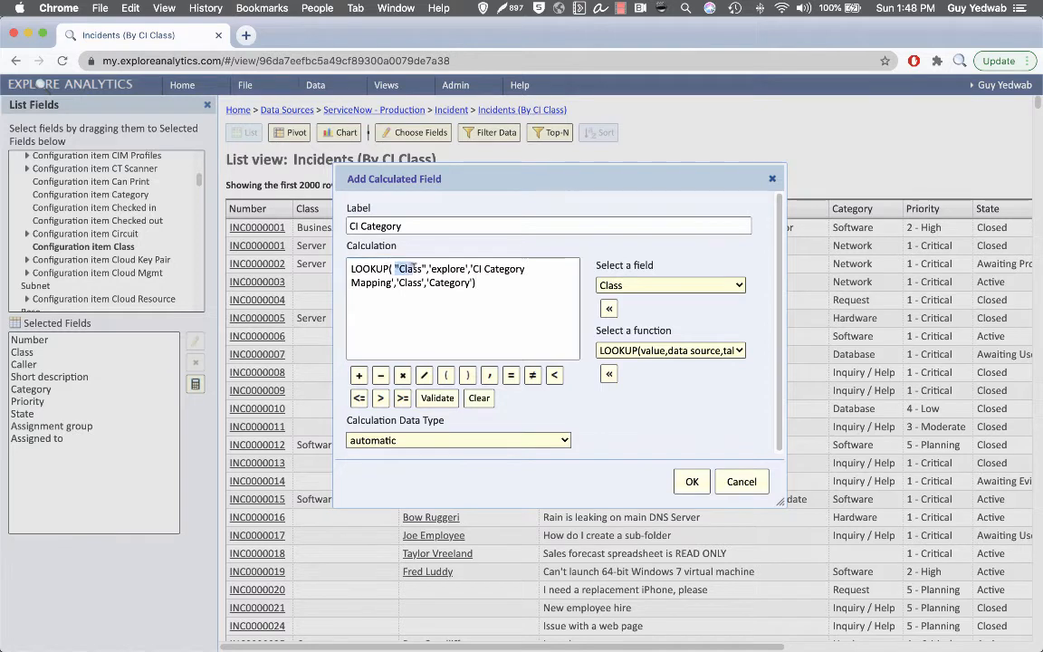
pyautogui.click(454, 269)
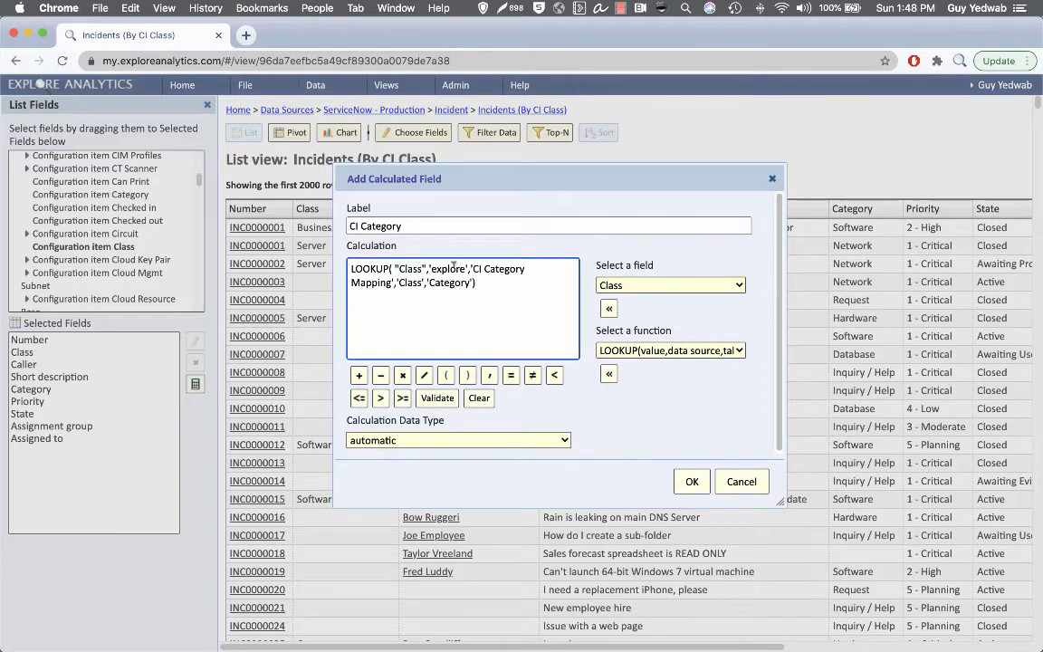
pyautogui.moveTo(470, 269); pyautogui.dragTo(422, 282)
pyautogui.moveTo(429, 282); pyautogui.dragTo(472, 283)
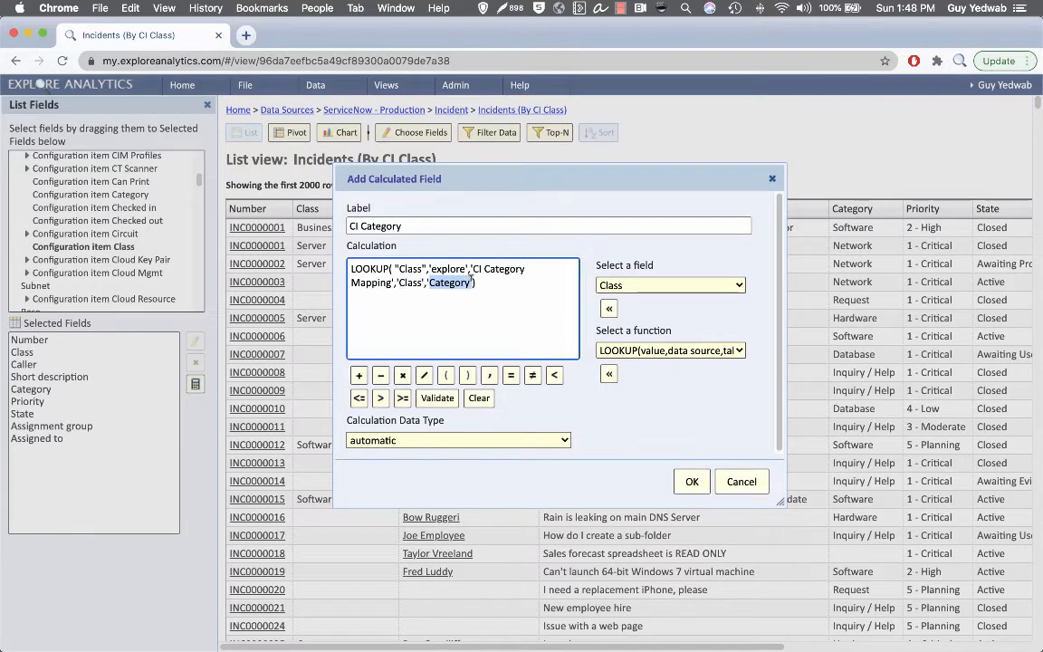
pyautogui.click(688, 480)
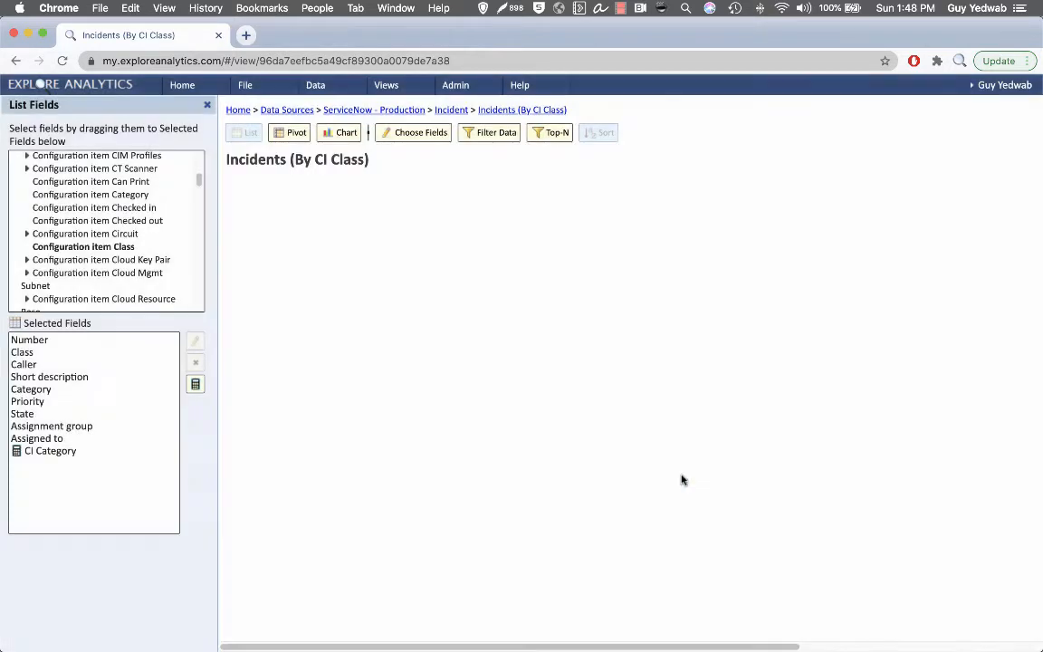
pyautogui.hscroll(10, 397, 308)
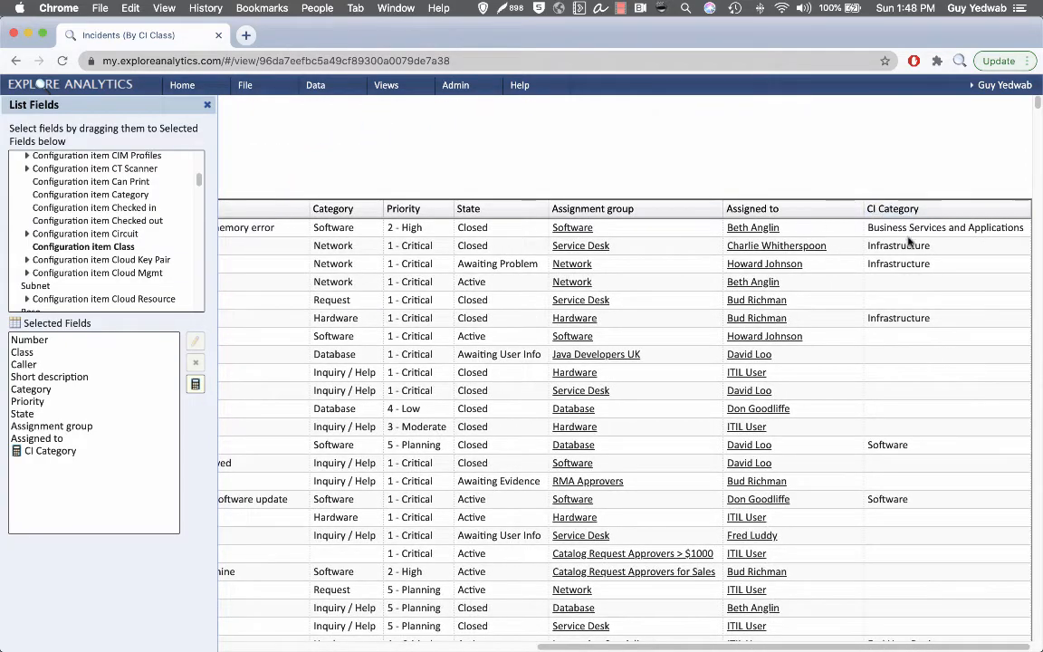
pyautogui.hscroll(-10, 854, 234)
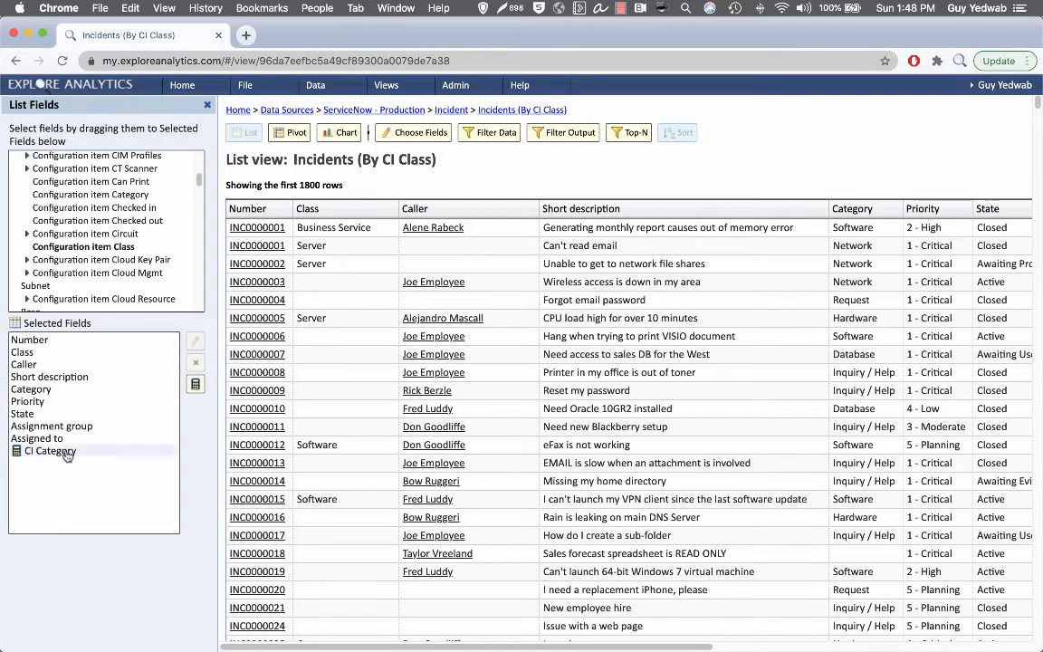
# - Move the CI Category field directly after Number in the selected fields and review its values down the incident list
pyautogui.moveTo(54, 453); pyautogui.dragTo(55, 355)
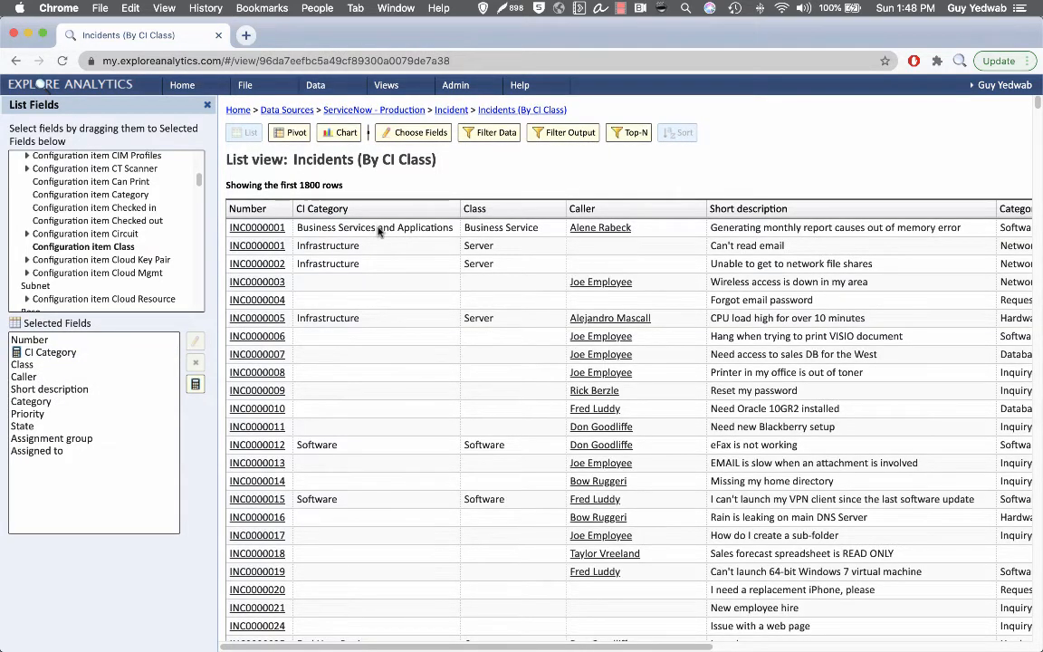
pyautogui.scroll(-3, 373, 324)
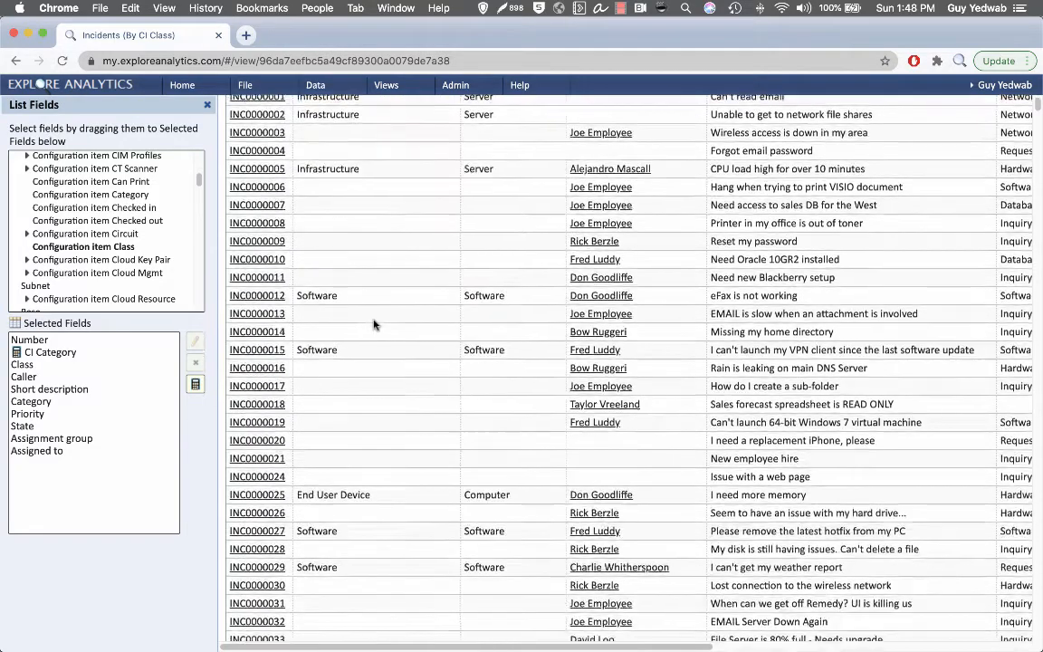
pyautogui.scroll(-1, 380, 344)
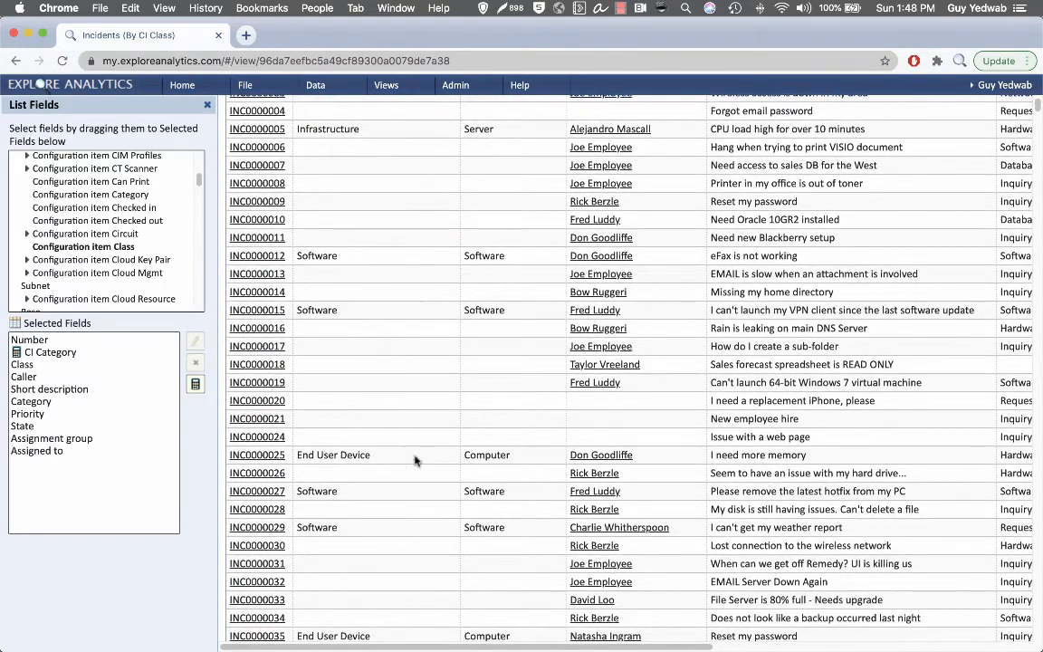
pyautogui.scroll(-5, 373, 458)
pyautogui.scroll(-1, 370, 459)
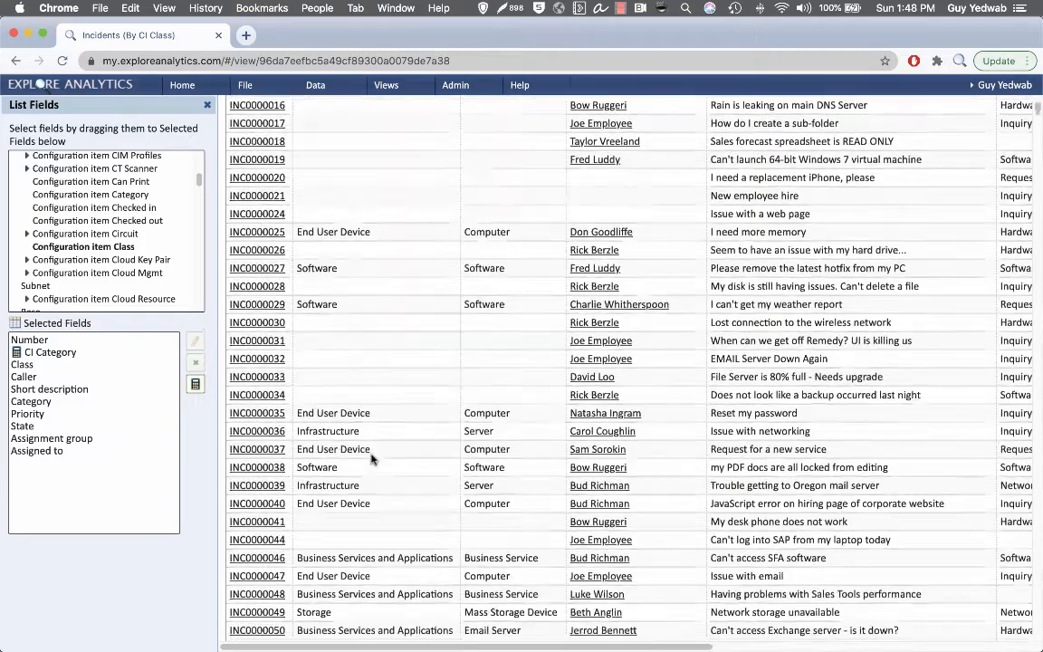
pyautogui.scroll(-4, 370, 459)
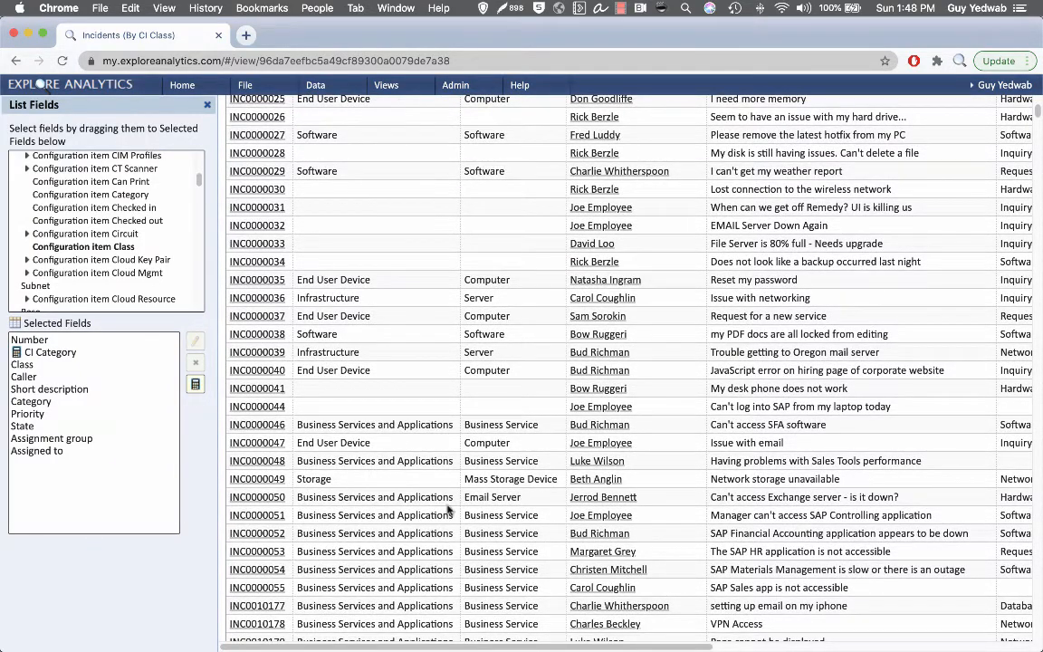
pyautogui.scroll(-20, 409, 502)
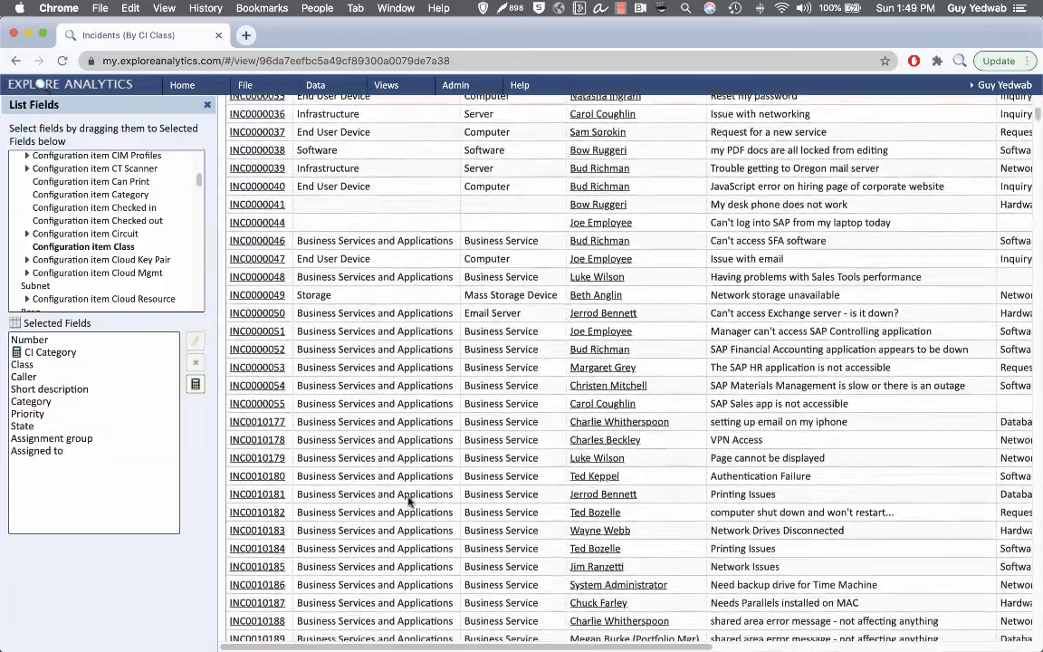
pyautogui.scroll(-9, 408, 502)
pyautogui.scroll(20, 408, 502)
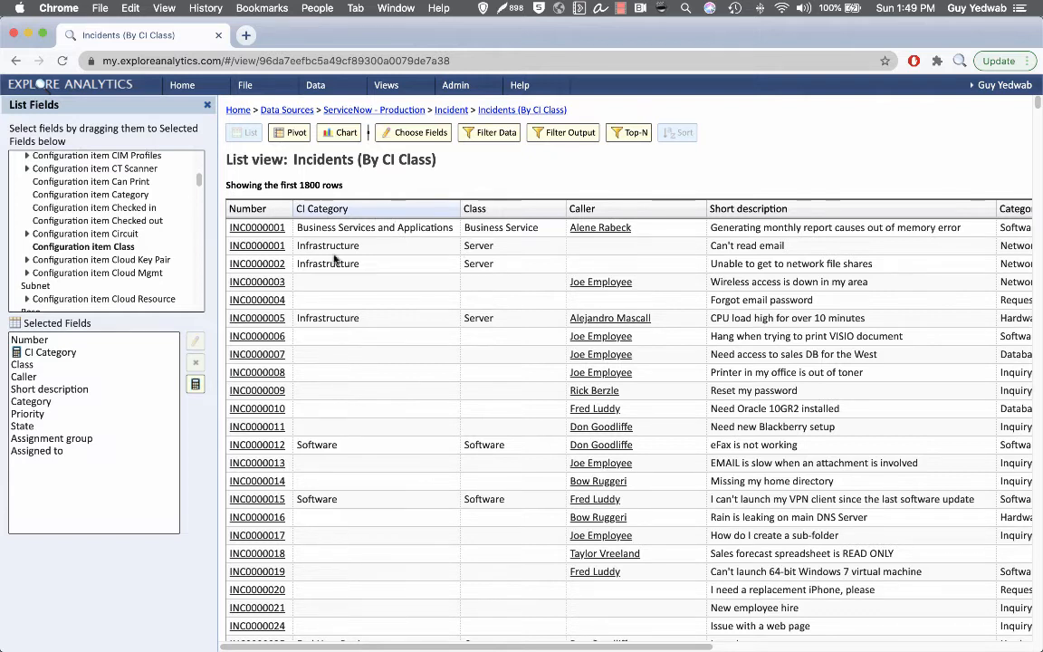
# - Create a new composite view on this view named 'Incidents (By CI Category)', keeping it added to Favorites
pyautogui.click(256, 87)
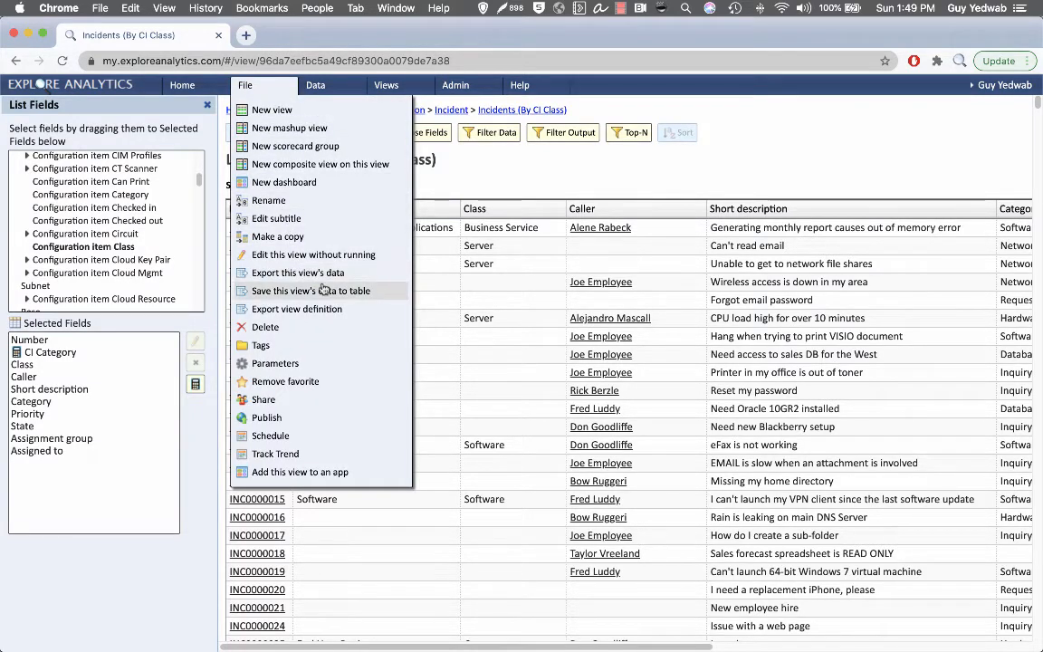
pyautogui.click(368, 163)
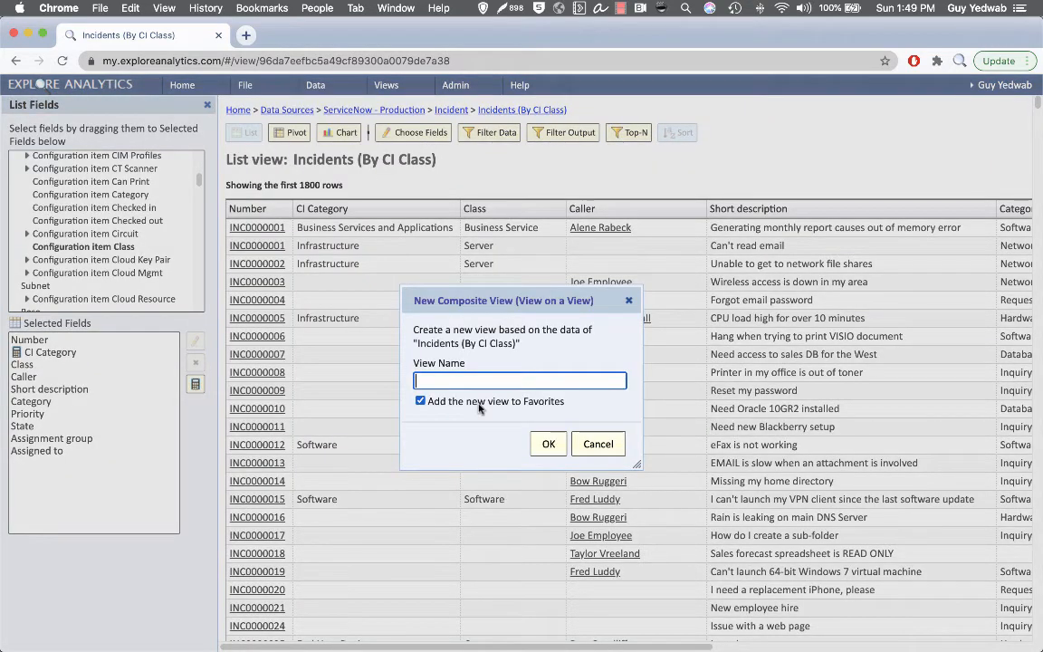
pyautogui.write('Incident')
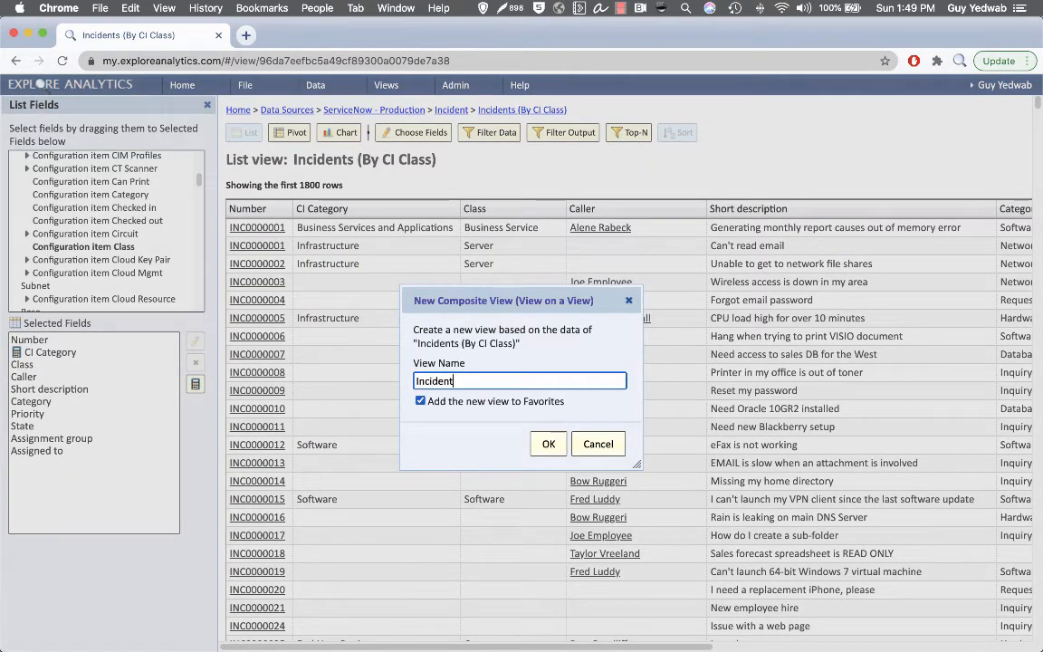
pyautogui.write('s (By CI Category')
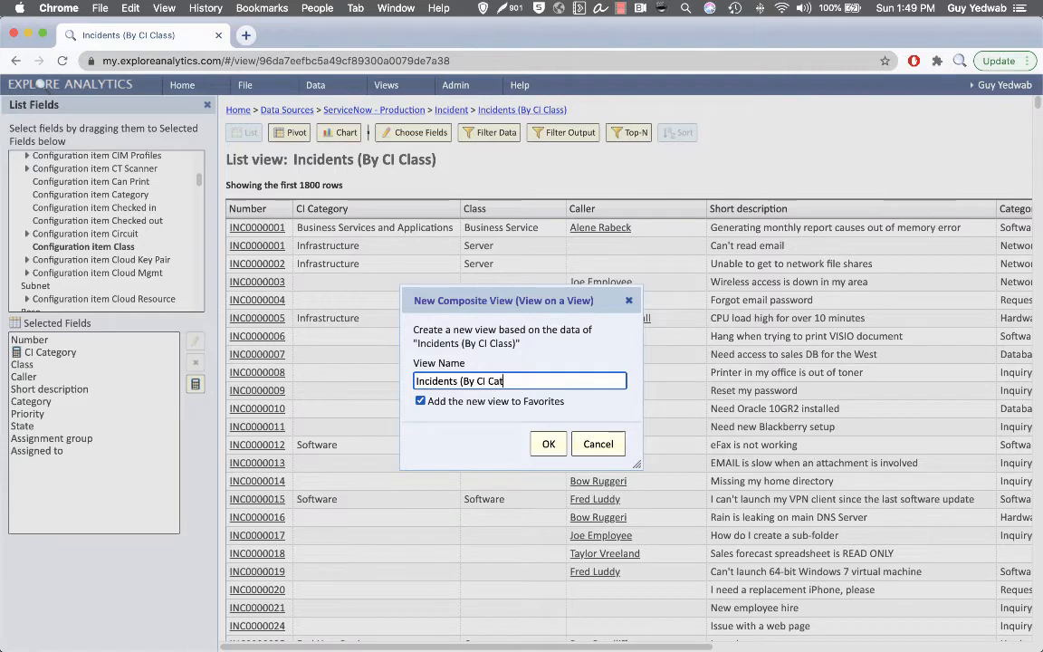
pyautogui.write(')')
pyautogui.press('Return')
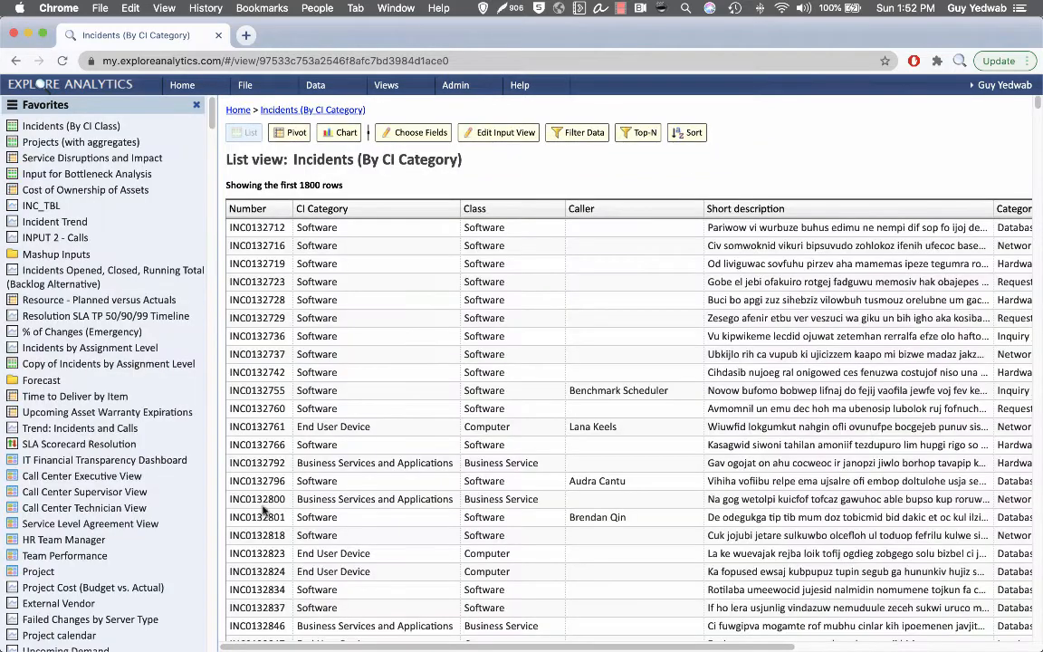
# - Show the composite view as a Category (Bar/Pie) pie chart by CI Category and close the chart settings bar
pyautogui.click(326, 135)
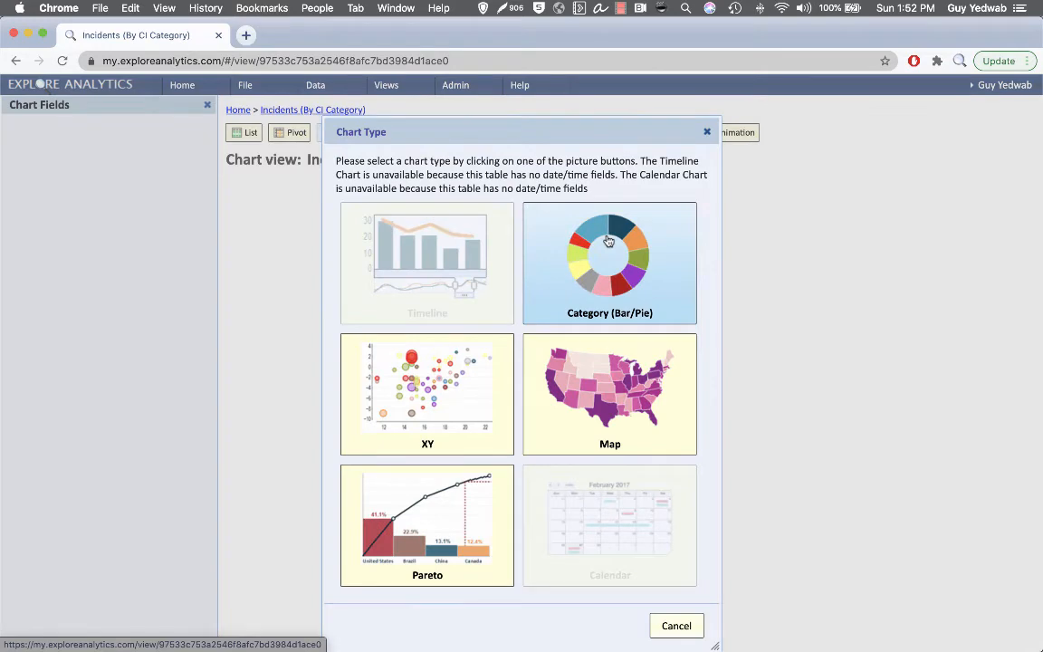
pyautogui.click(609, 241)
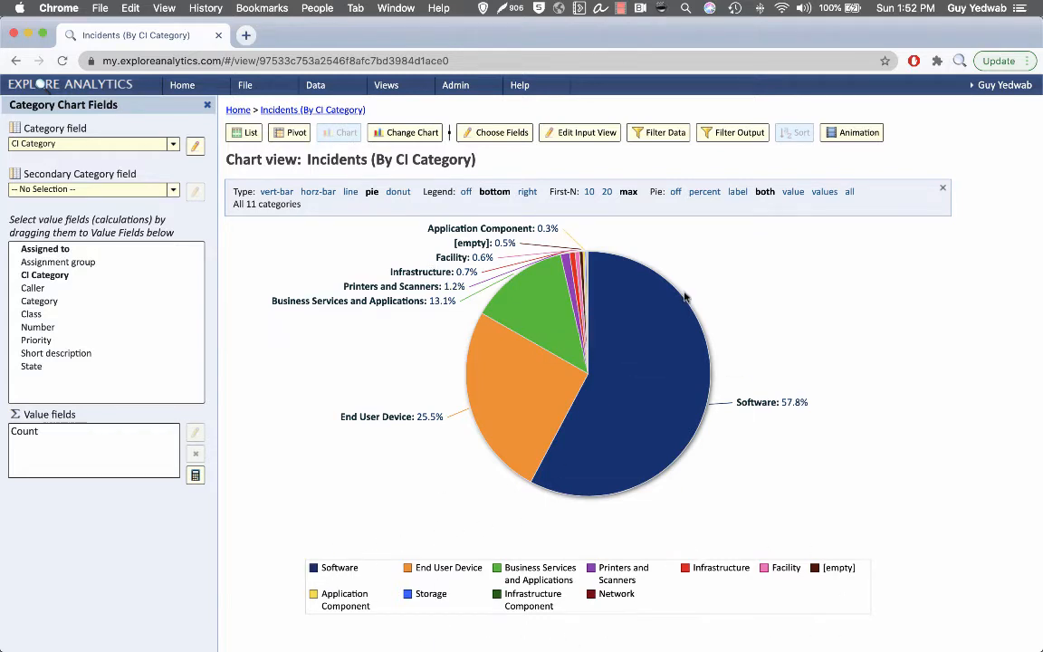
pyautogui.click(598, 288)
pyautogui.click(942, 188)
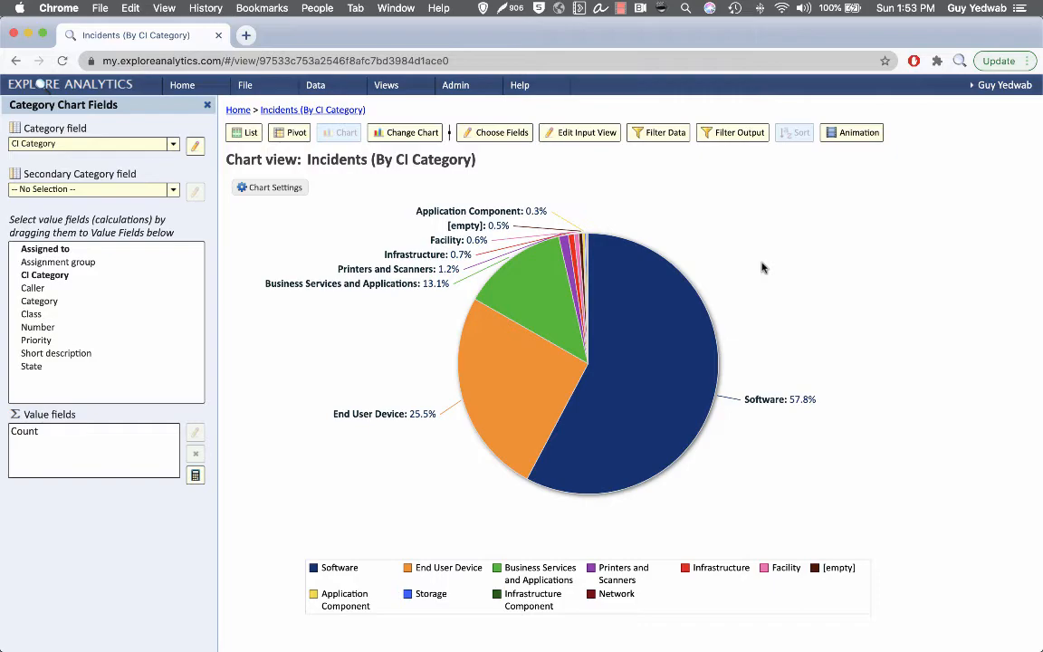
# - Switch to the Explore Analytics Lookups presentation in PowerPoint, play it from the current slide and advance to the LOOKUP_AGGREGATE example slide
pyautogui.hotkey('ctrl', 'Up')
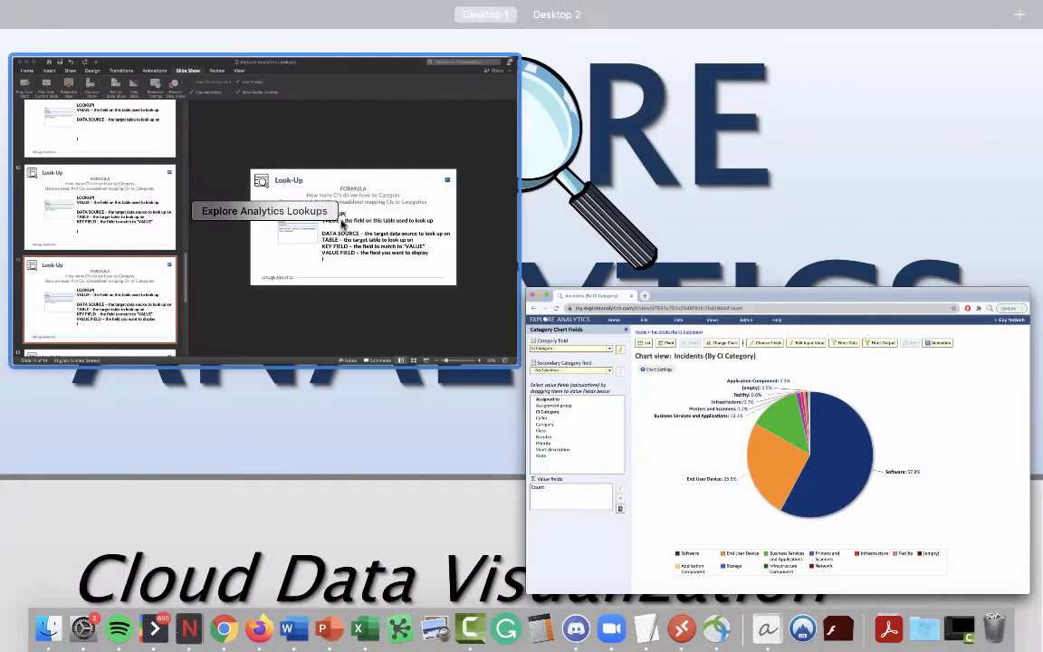
pyautogui.click(338, 209)
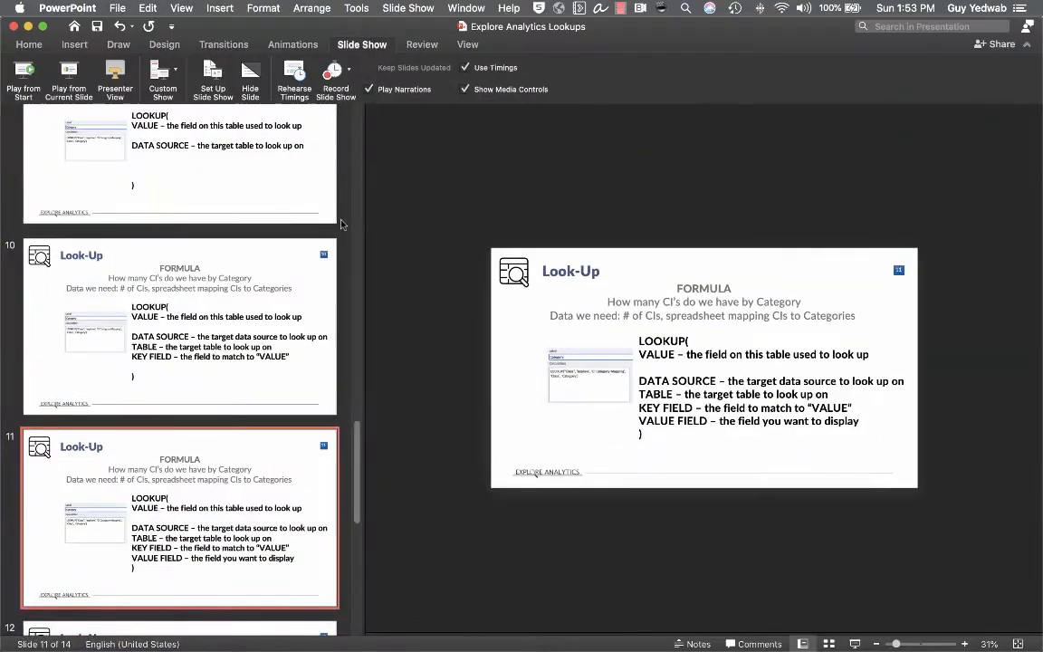
pyautogui.click(56, 87)
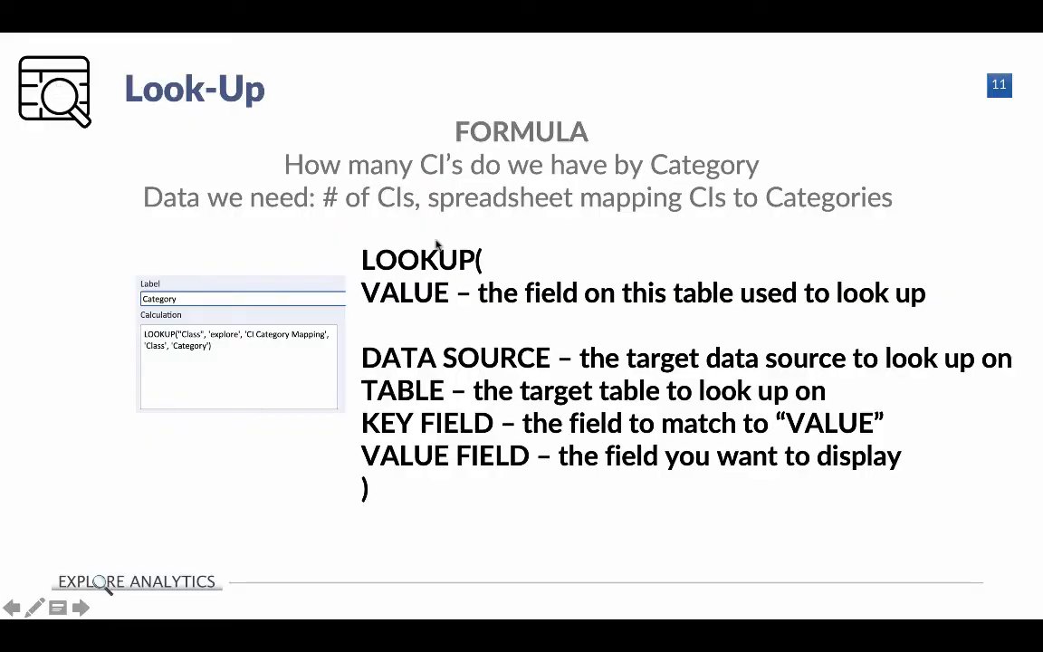
pyautogui.click(436, 245)
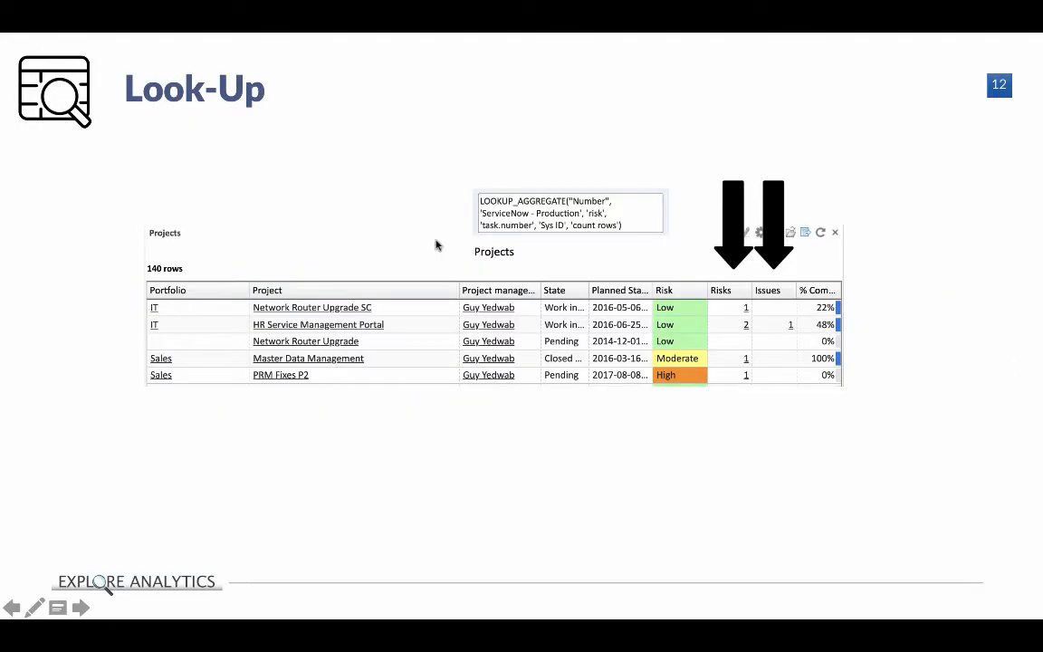
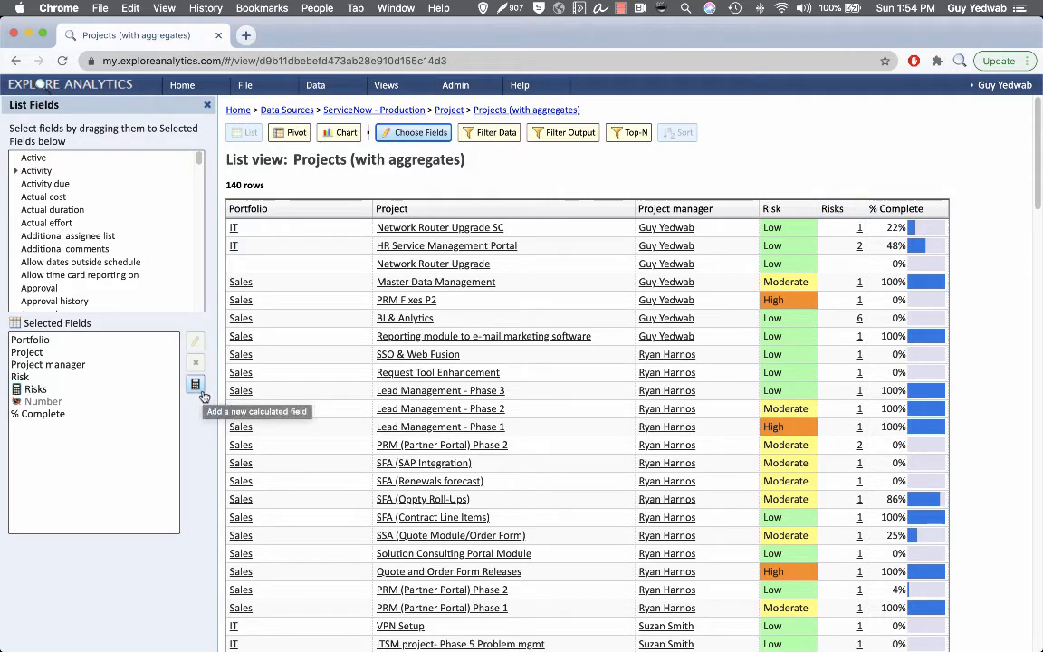
# - Start a new calculated field in the Projects (with aggregates) view and insert LOOKUP_AGGREGATE with the Number field as its first argument
pyautogui.click(202, 394)
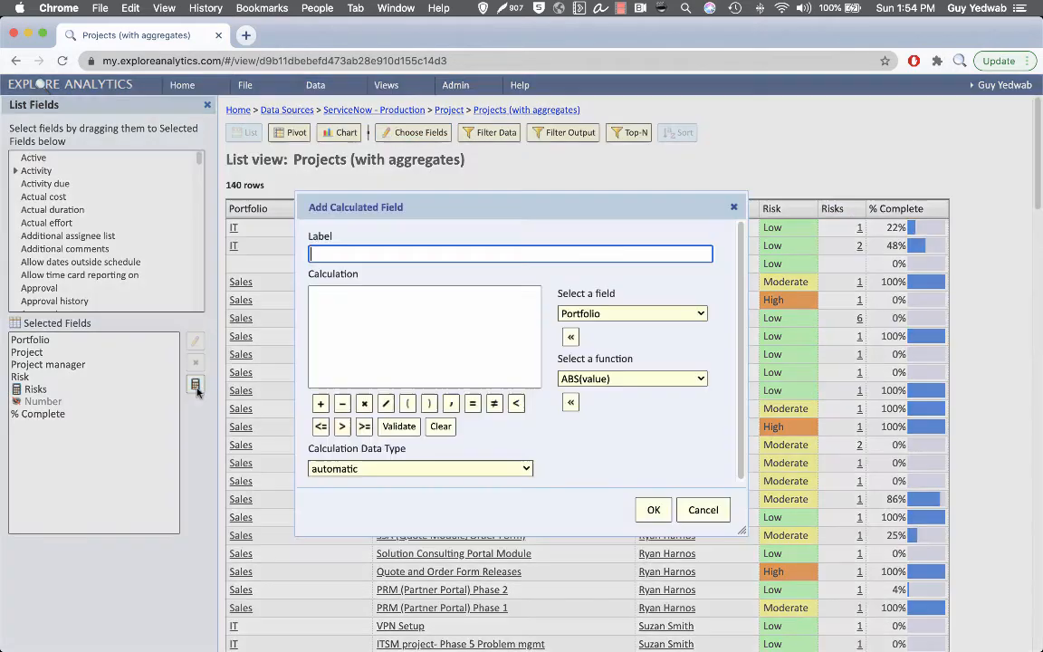
pyautogui.click(594, 382)
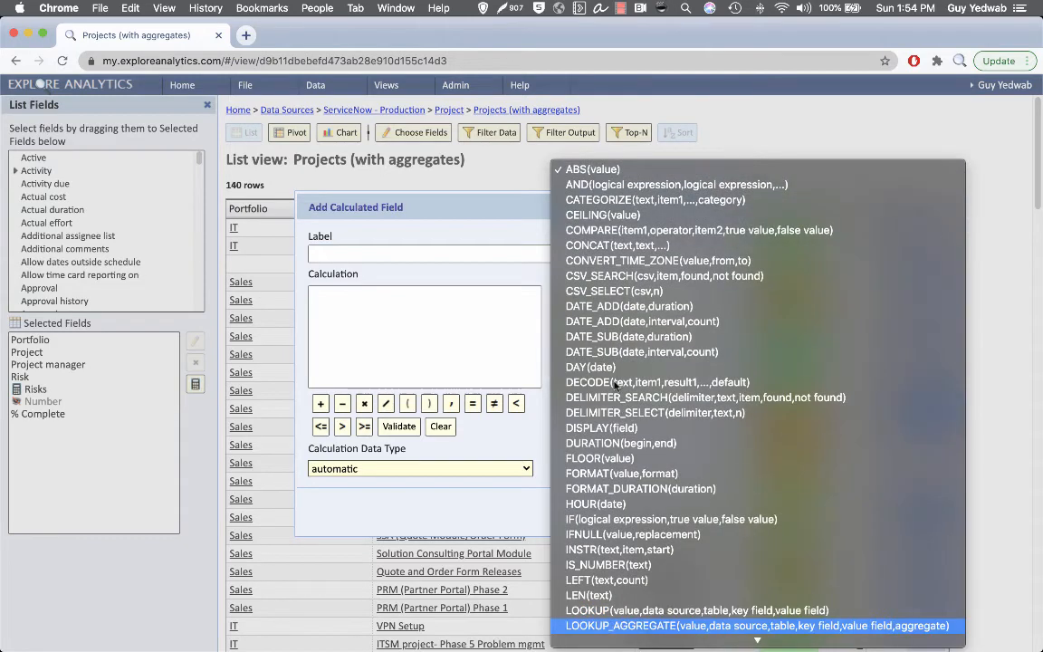
pyautogui.press('Return')
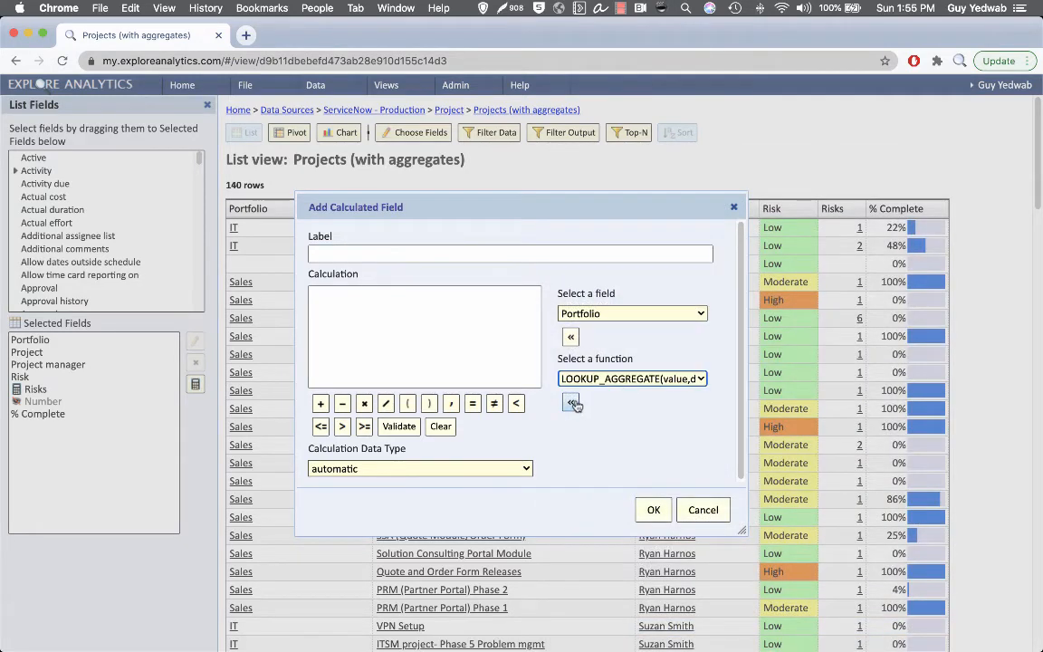
pyautogui.click(572, 404)
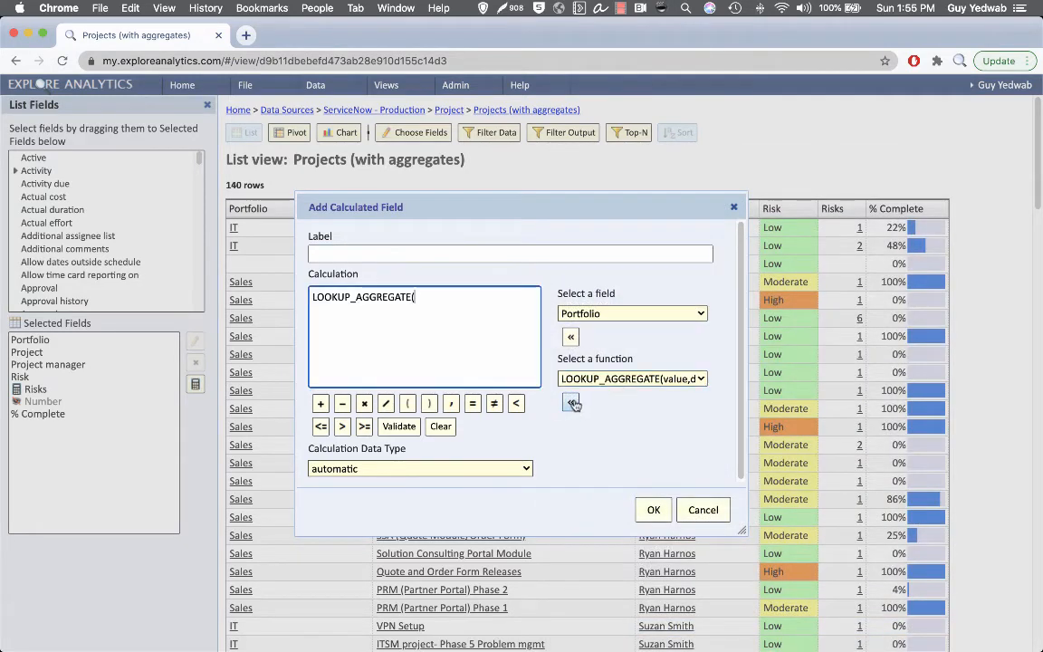
pyautogui.click(634, 313)
pyautogui.click(617, 390)
pyautogui.click(570, 337)
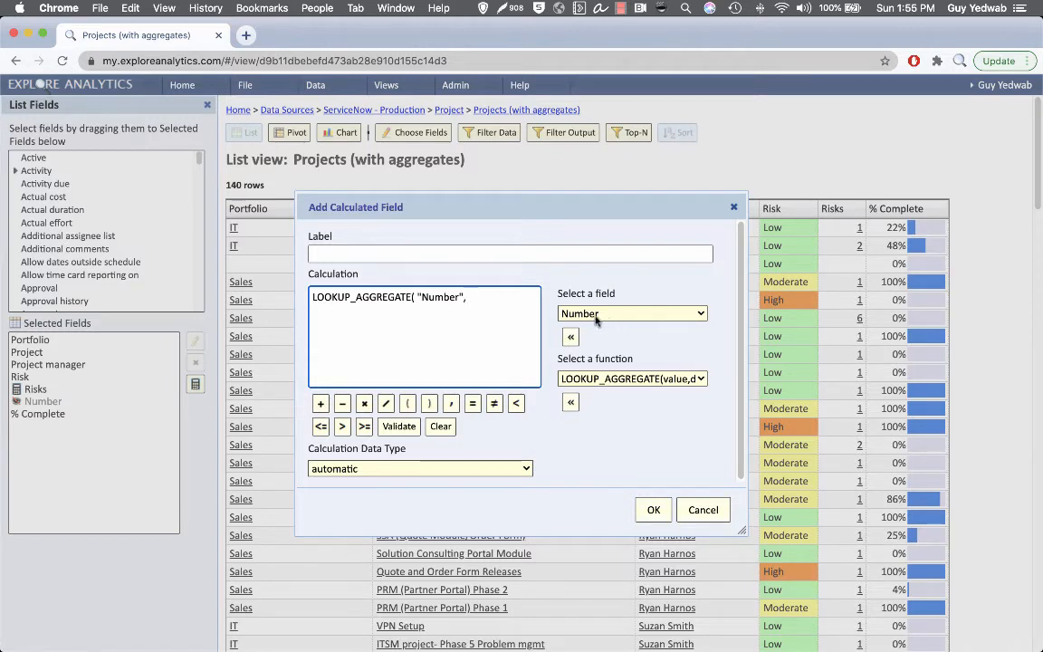
# - Complete the LOOKUP_AGGREGATE formula with 'ServiceNow - Production', 'issue', 'parent.number', 'Sys ID' and 'count rows' as the remaining arguments
pyautogui.write("'")
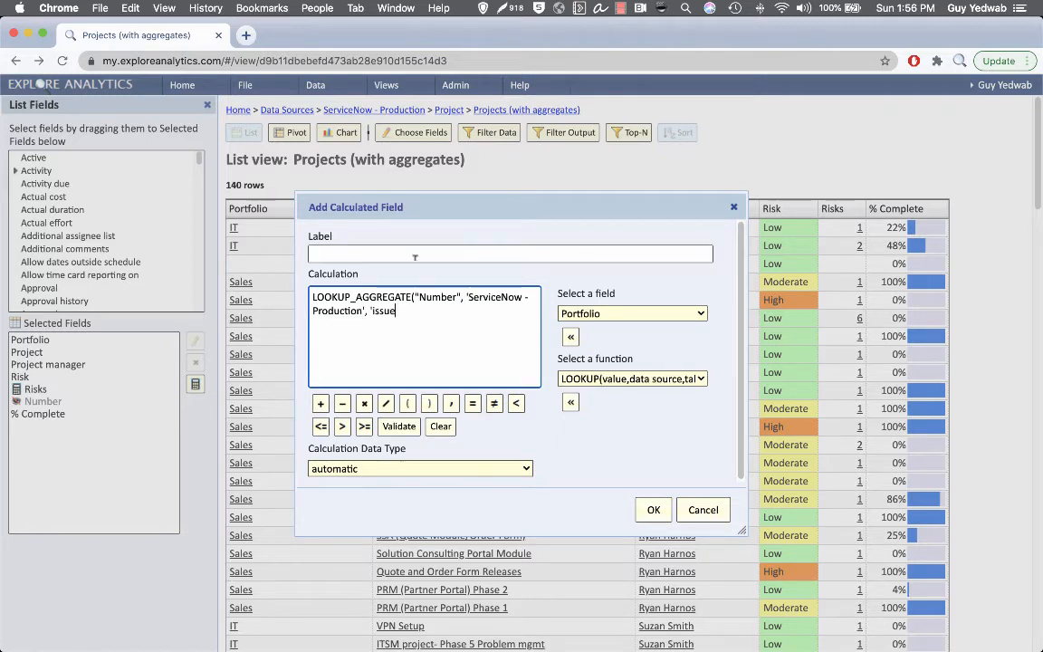
pyautogui.write("', 'p")
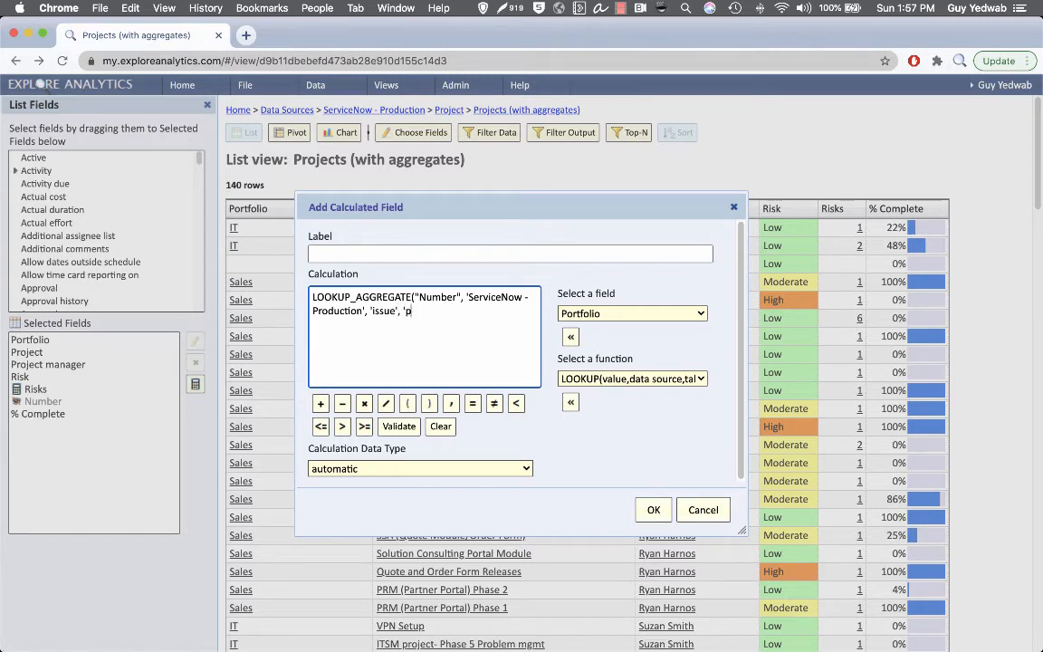
pyautogui.write('arent.number')
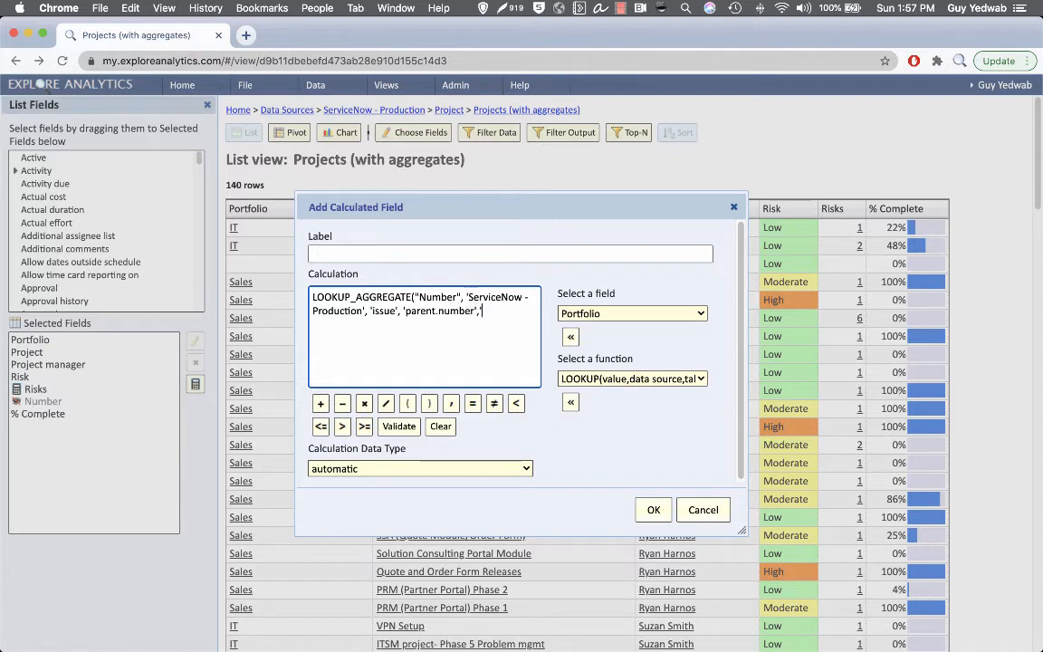
pyautogui.write(",'Sys ID', 'count c")
pyautogui.write("ows'")
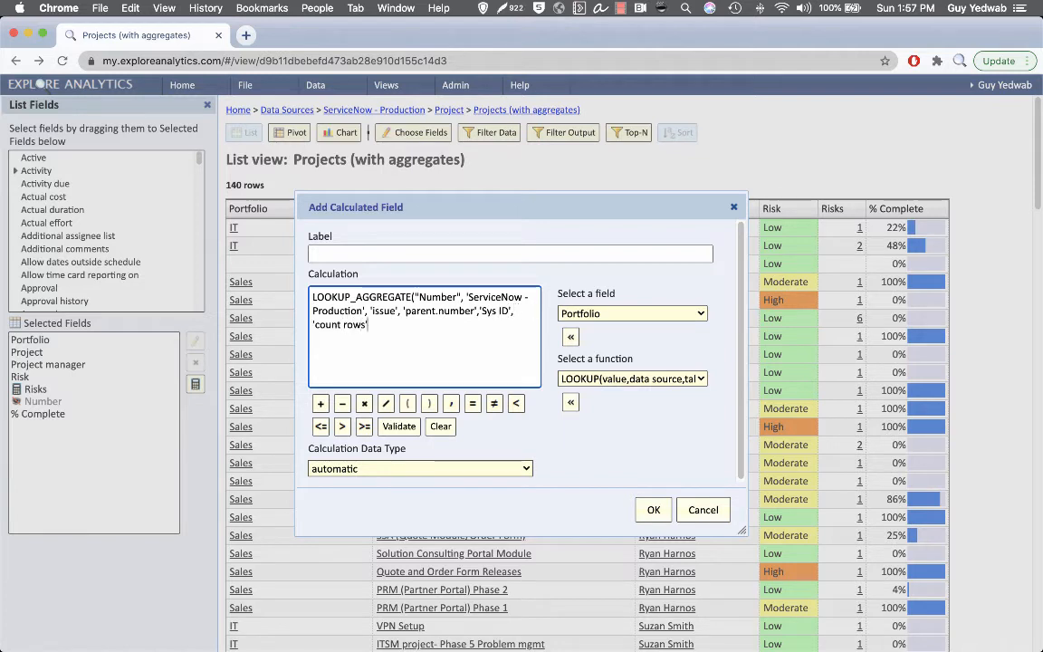
# - Label the calculated field 'Issues' and save it
pyautogui.click(381, 254)
pyautogui.write('Issues')
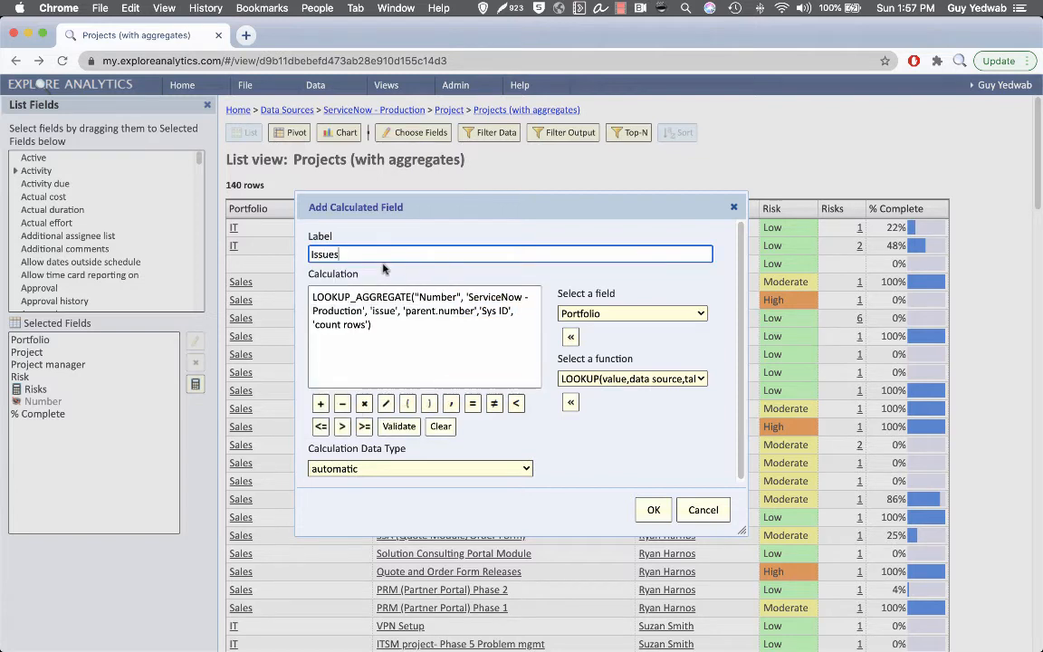
pyautogui.click(648, 513)
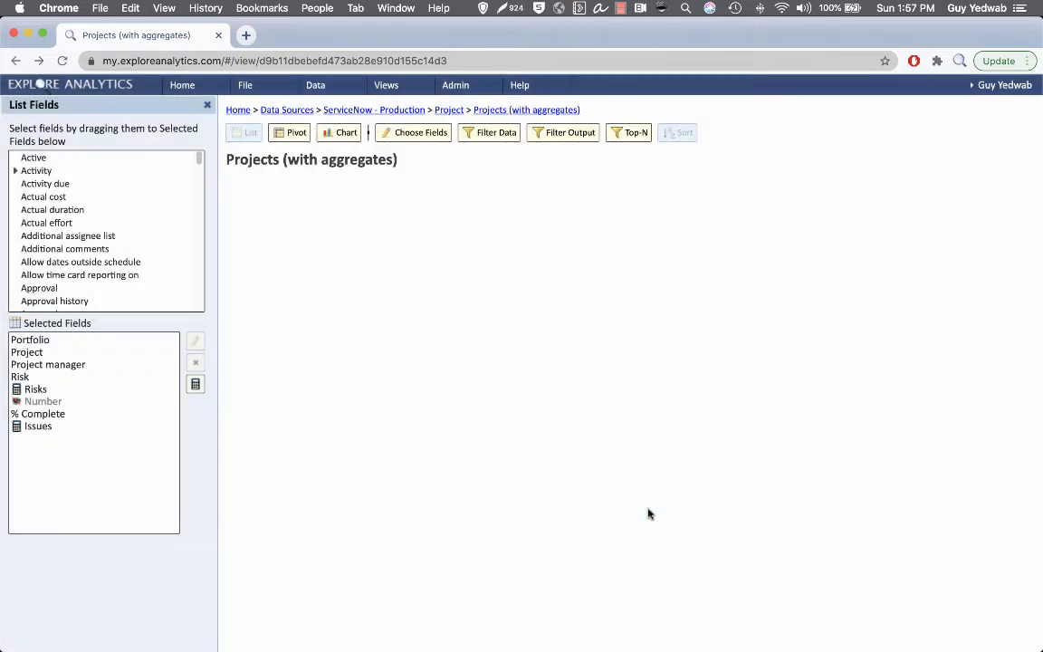
# - Move the Issues field directly after Risks in the selected fields and review the issue counts down the project list
pyautogui.moveTo(32, 426); pyautogui.dragTo(33, 401)
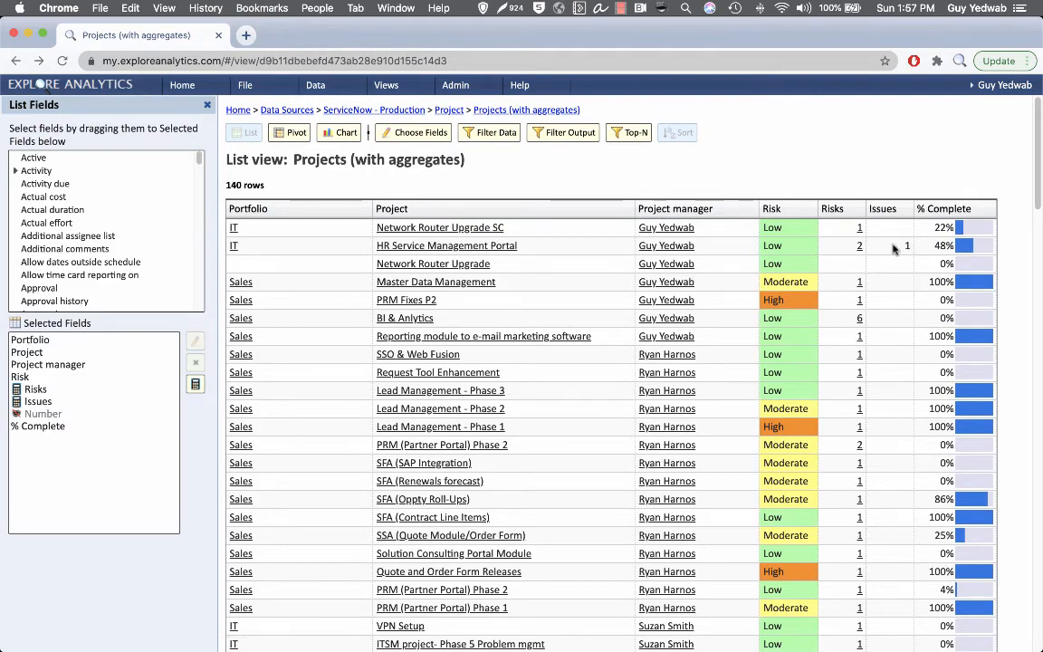
pyautogui.scroll(-2, 896, 249)
pyautogui.scroll(-10, 891, 257)
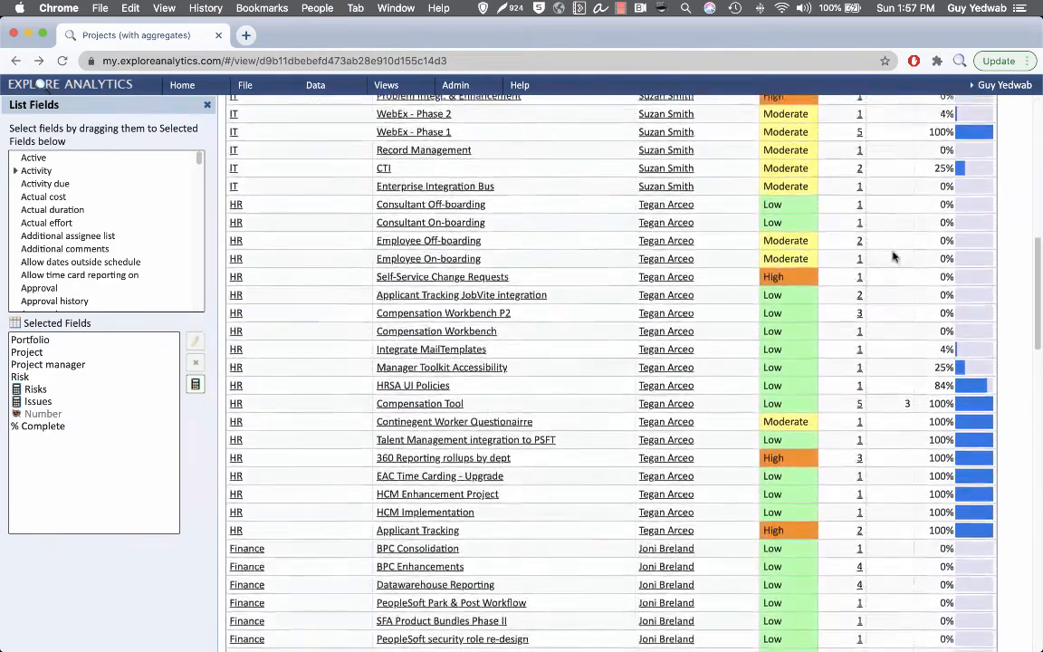
pyautogui.scroll(12, 606, 420)
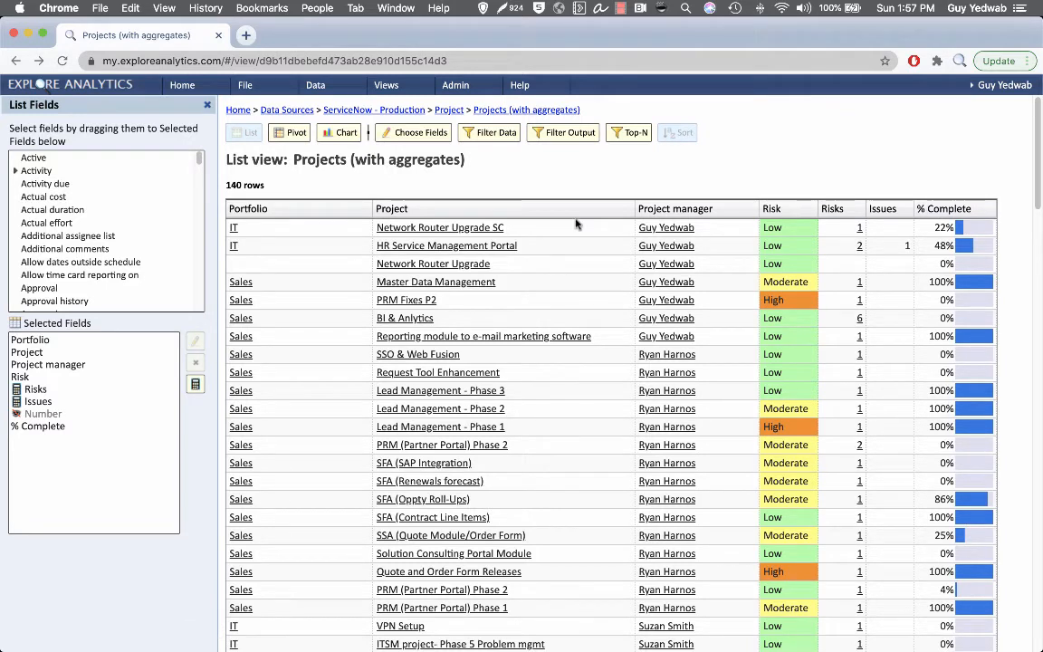
# - Open the settings of the Risks field, read its full hyperlink expression, and close them without changes
pyautogui.click(103, 391)
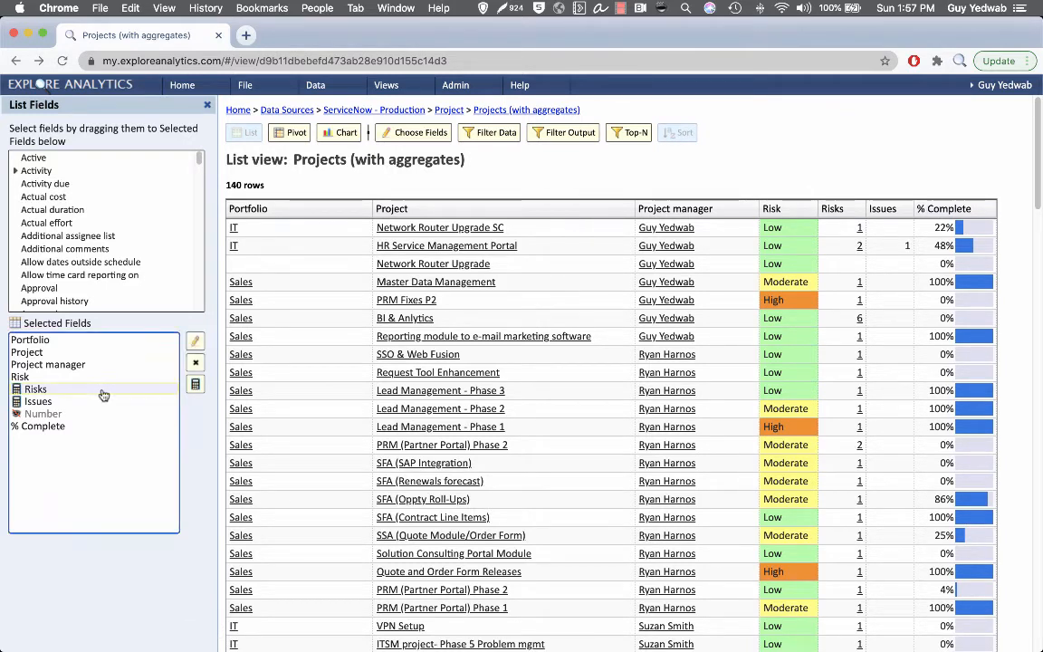
pyautogui.doubleClick(103, 394)
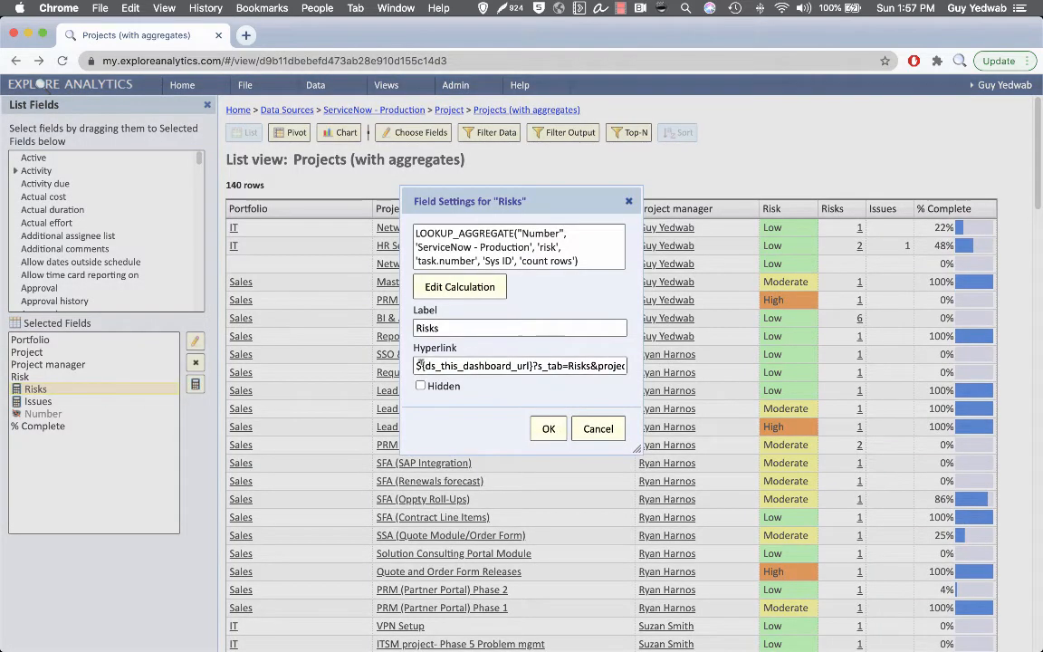
pyautogui.moveTo(415, 422); pyautogui.dragTo(598, 422)
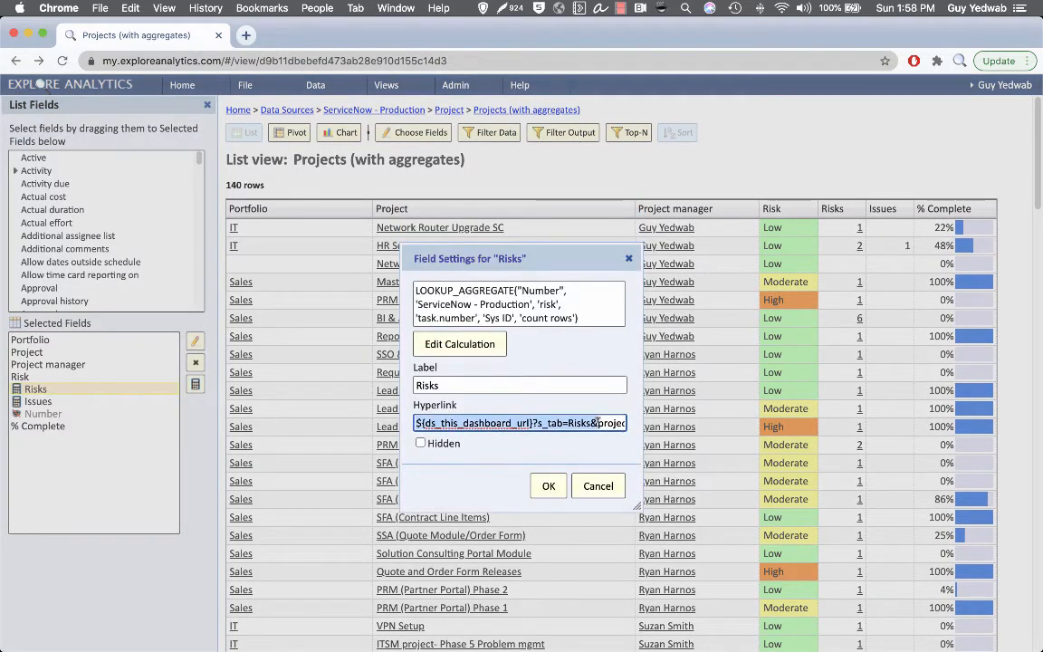
pyautogui.click(597, 422)
pyautogui.hscroll(2, 597, 421)
pyautogui.hscroll(2, 597, 422)
pyautogui.click(597, 486)
# - Open the Project dashboard from the favorites and drill into the risks of the HR Service Management Portal project
pyautogui.click(383, 86)
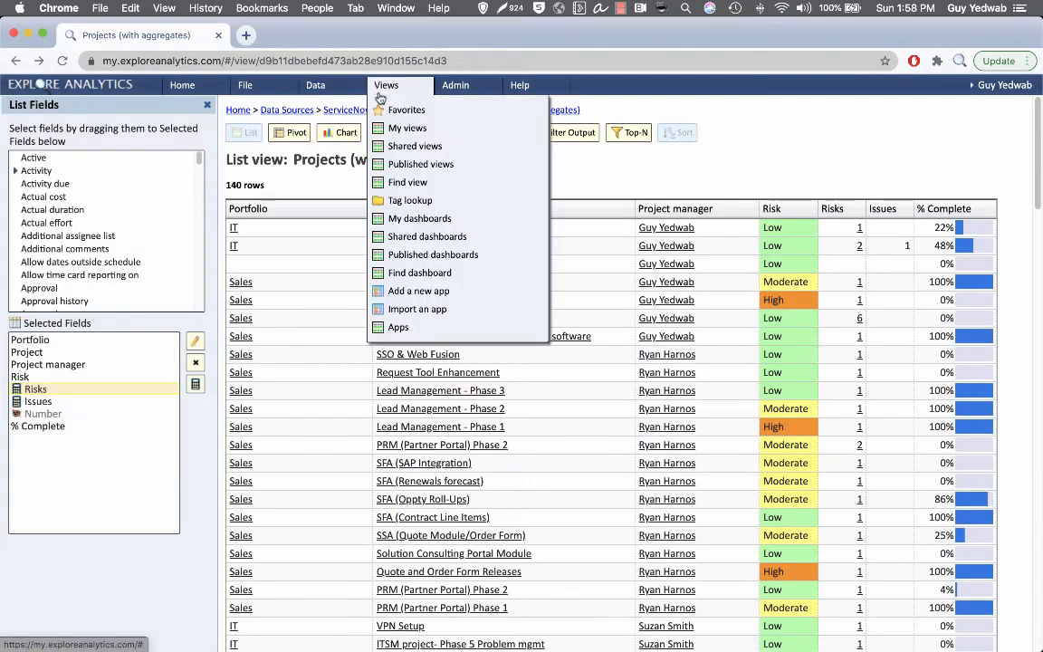
pyautogui.click(388, 108)
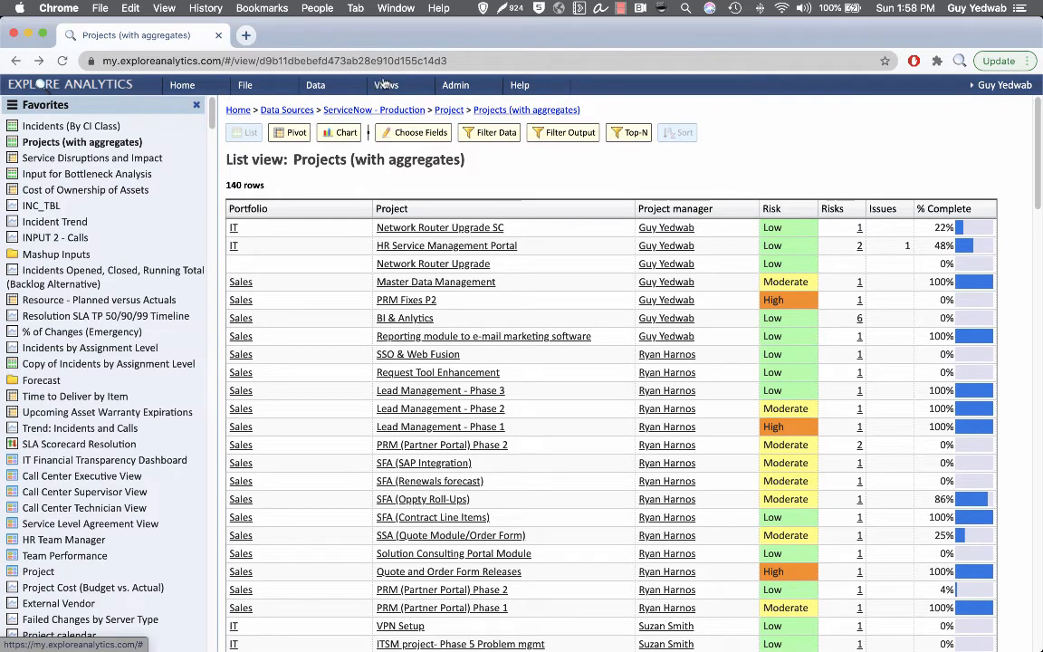
pyautogui.click(38, 571)
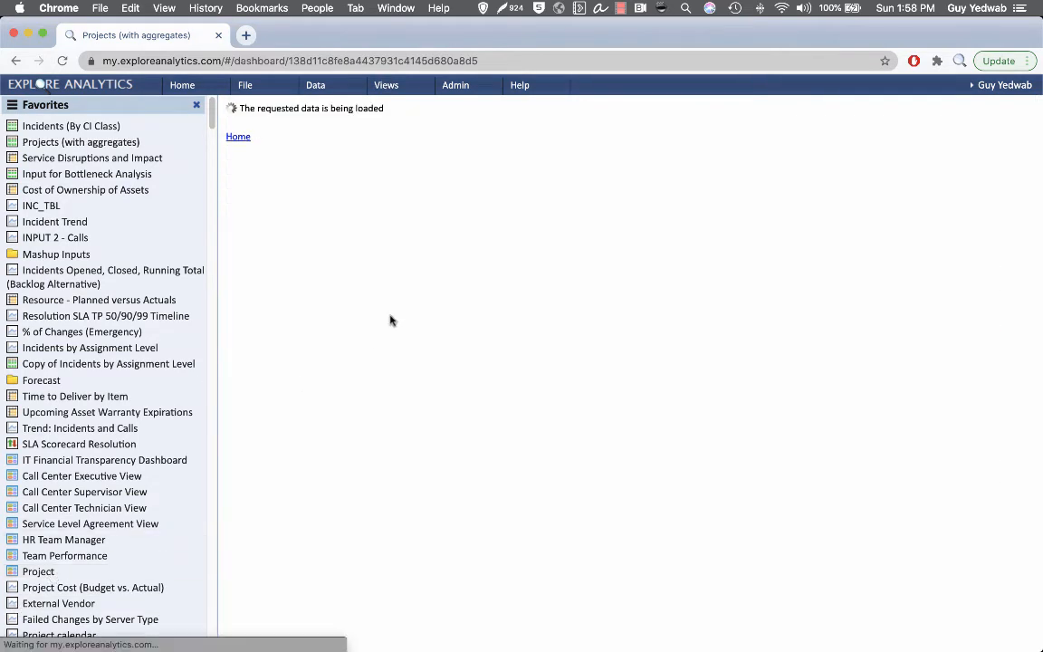
pyautogui.scroll(-3, 501, 275)
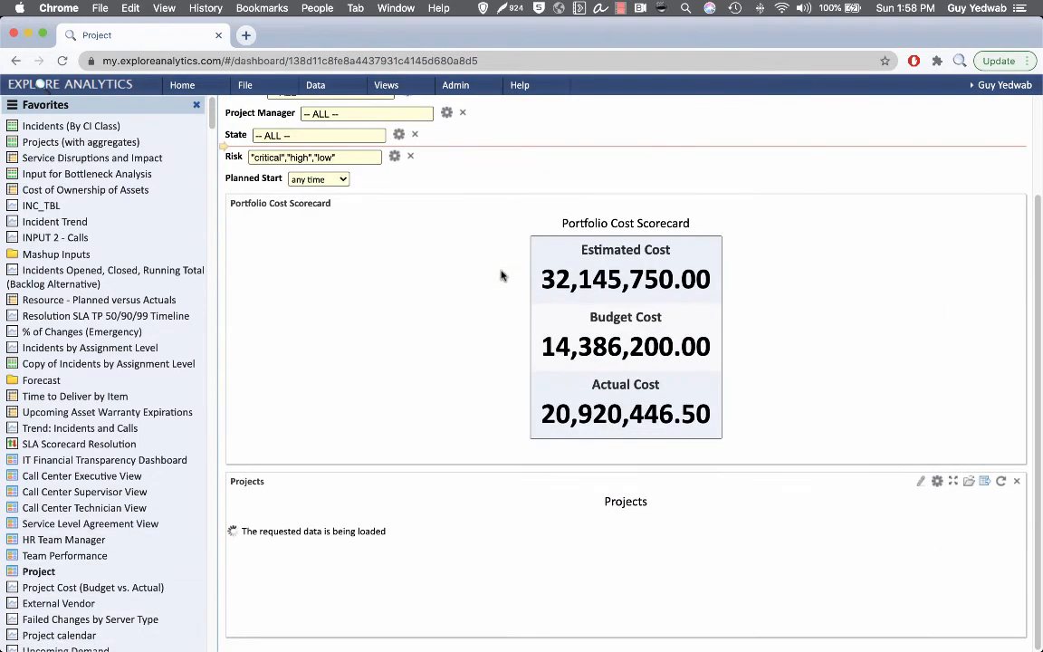
pyautogui.scroll(-10, 501, 275)
pyautogui.scroll(5, 566, 239)
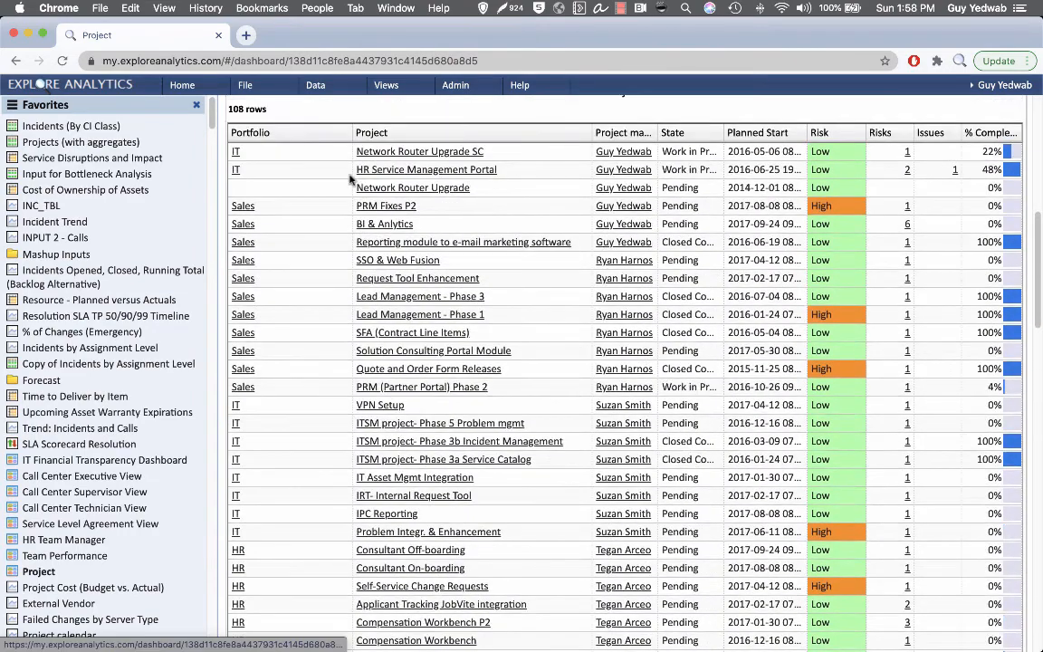
pyautogui.click(907, 171)
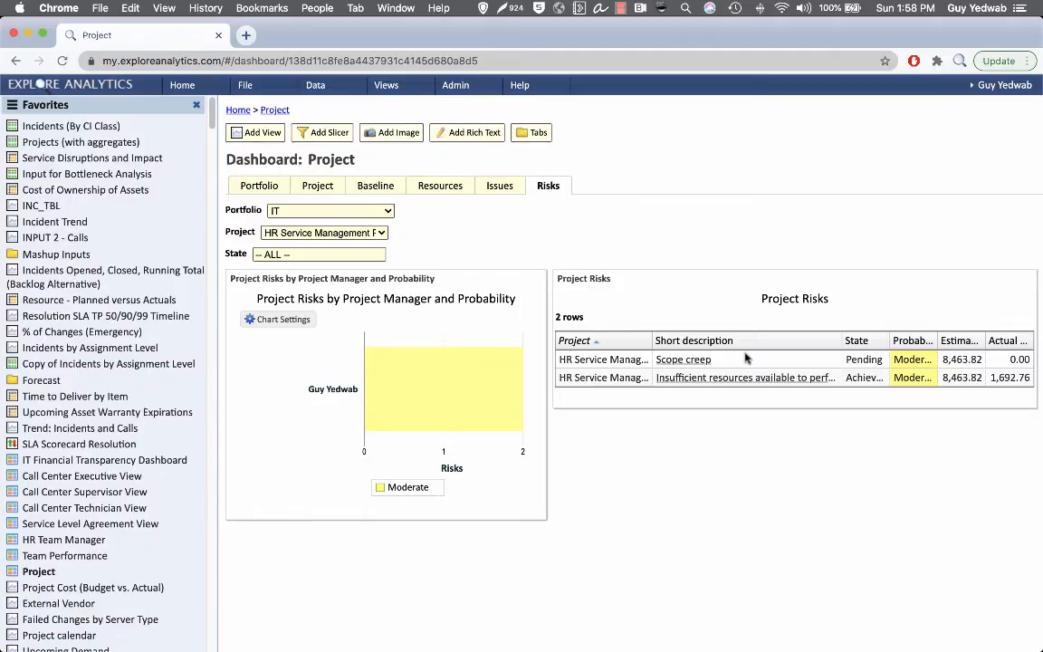
pyautogui.hotkey('ctrl', 'Up')
pyautogui.click(372, 414)
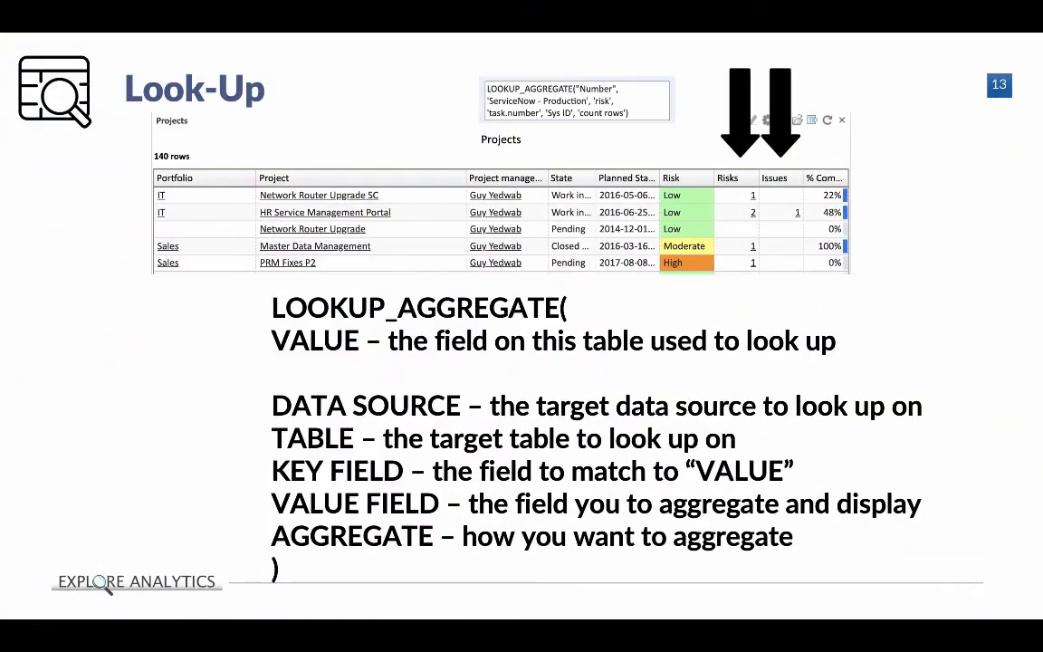
pyautogui.click(590, 285)
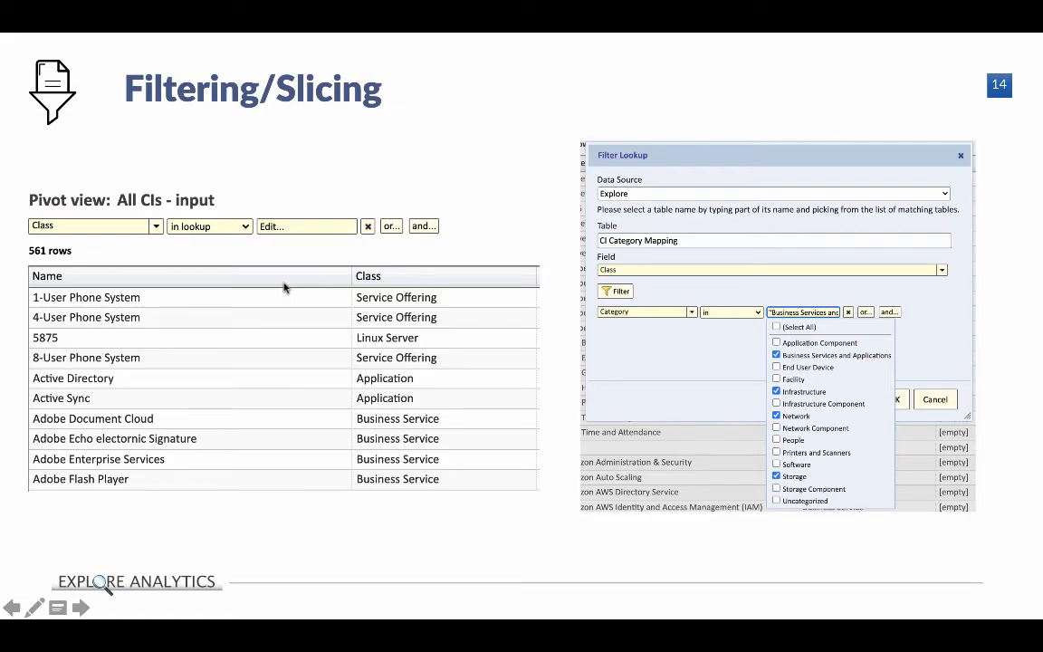
# - Switch back to Explore Analytics and open the input view of Incidents (By CI Category) from the unshared views
pyautogui.hotkey('ctrl', 'Up')
pyautogui.click(288, 210)
pyautogui.click(83, 127)
pyautogui.click(391, 86)
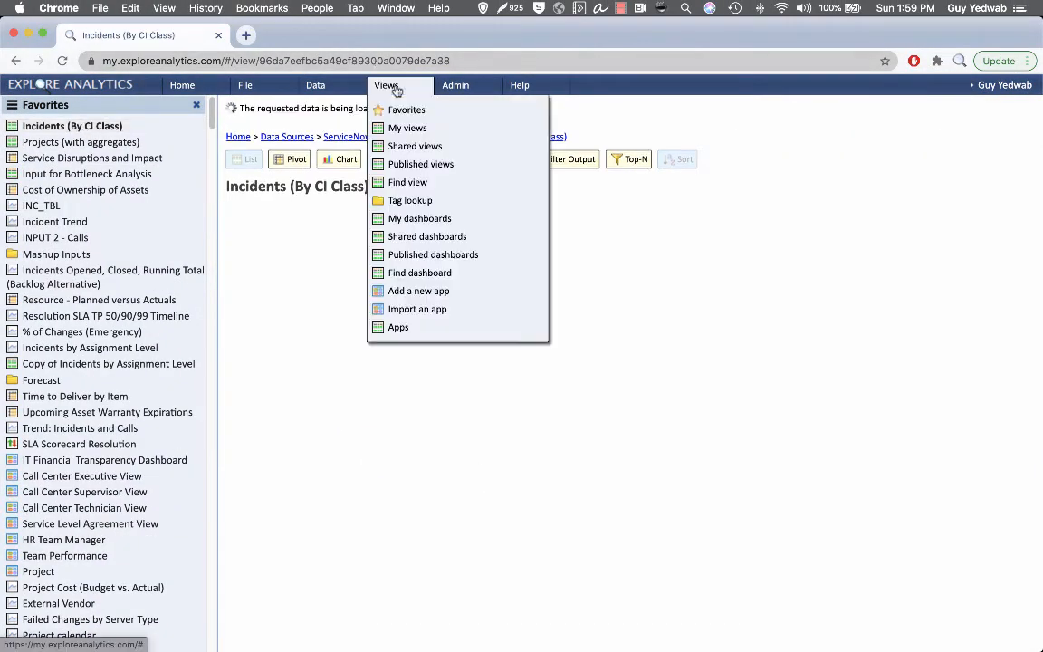
pyautogui.click(400, 127)
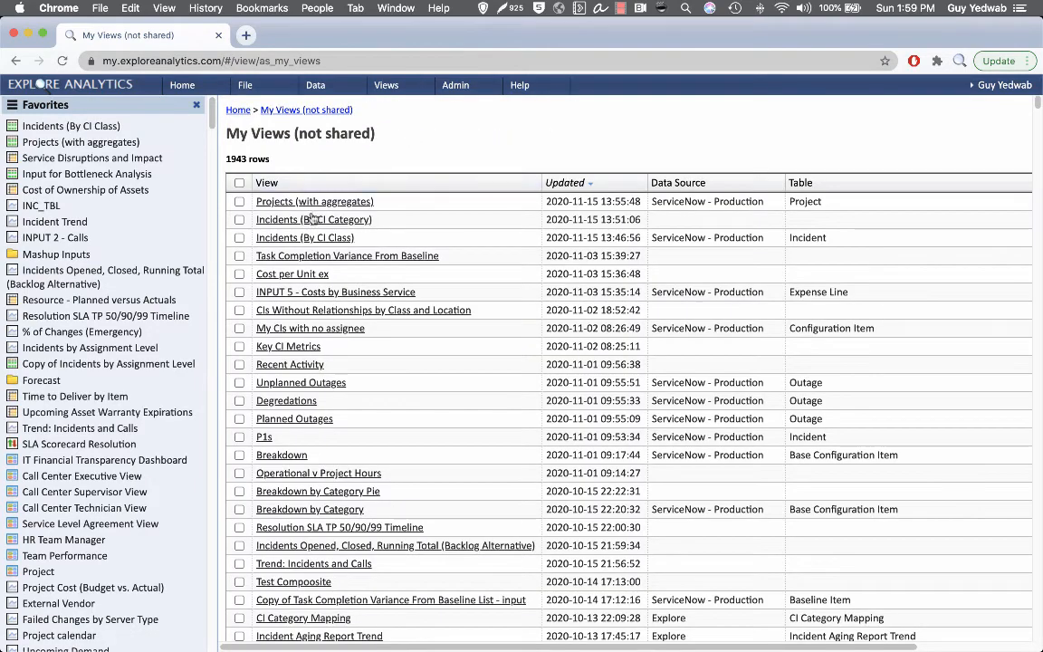
pyautogui.click(318, 223)
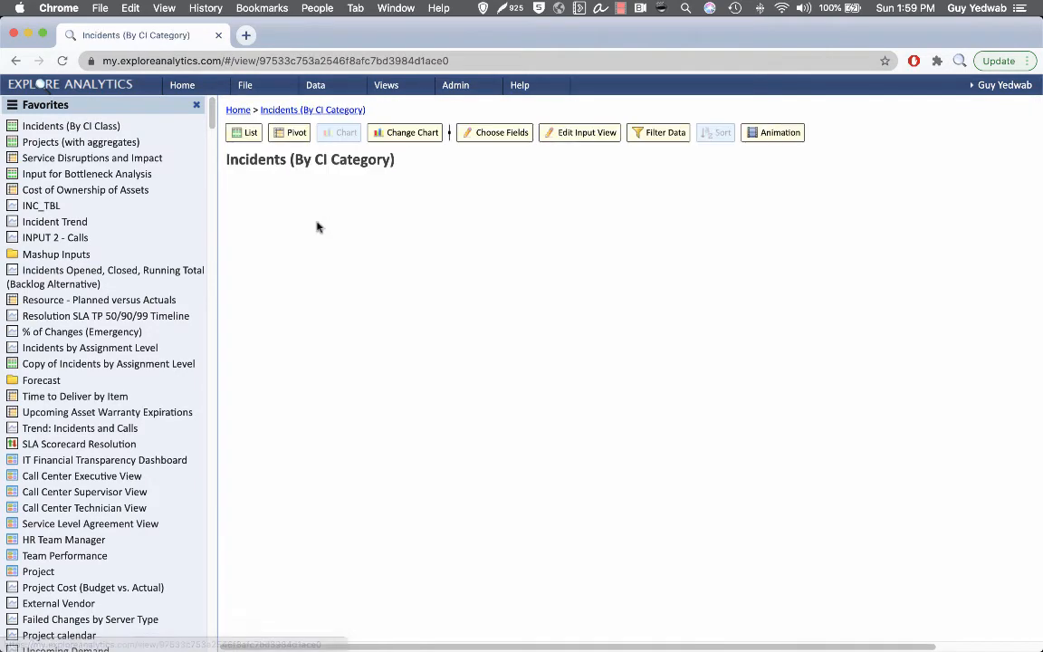
pyautogui.click(197, 105)
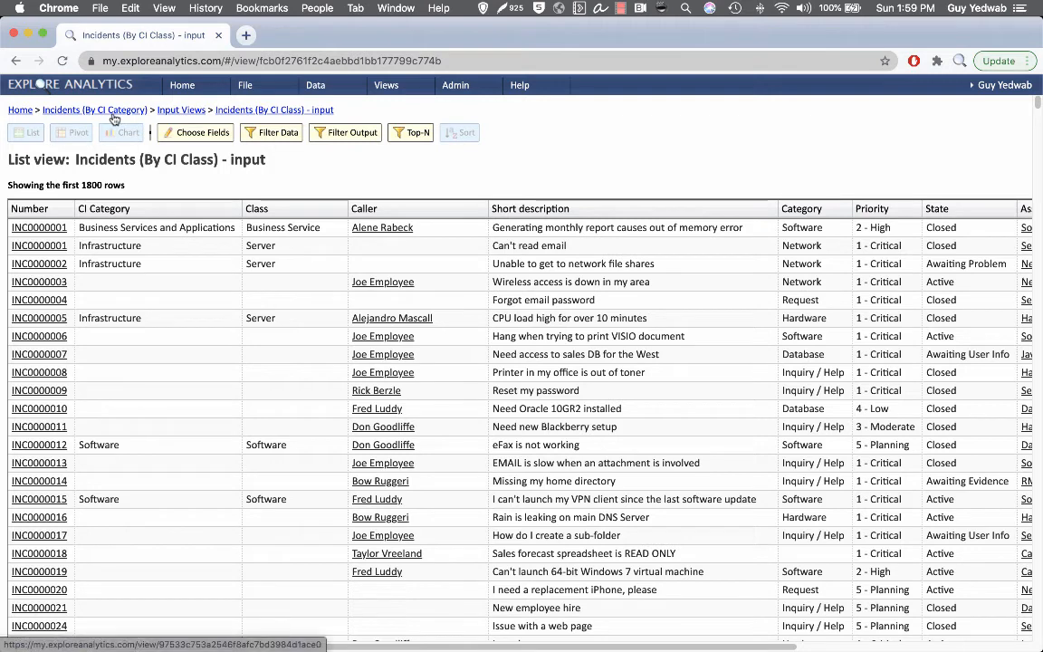
# - Add a data filter on the incident list using Configuration item Class with the 'in lookup' operator
pyautogui.click(274, 136)
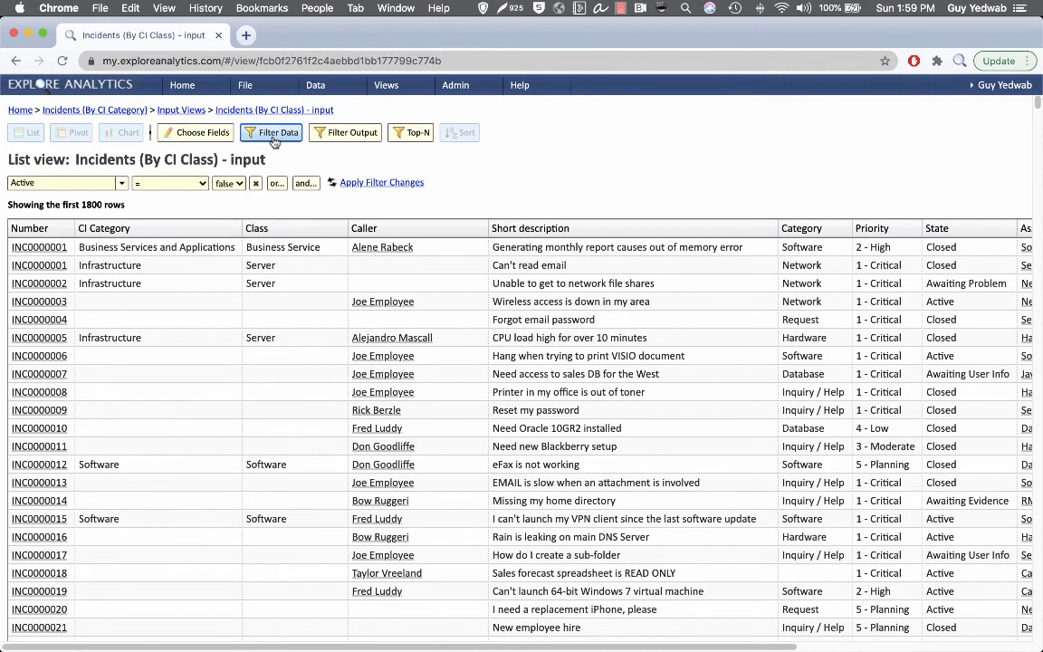
pyautogui.click(120, 183)
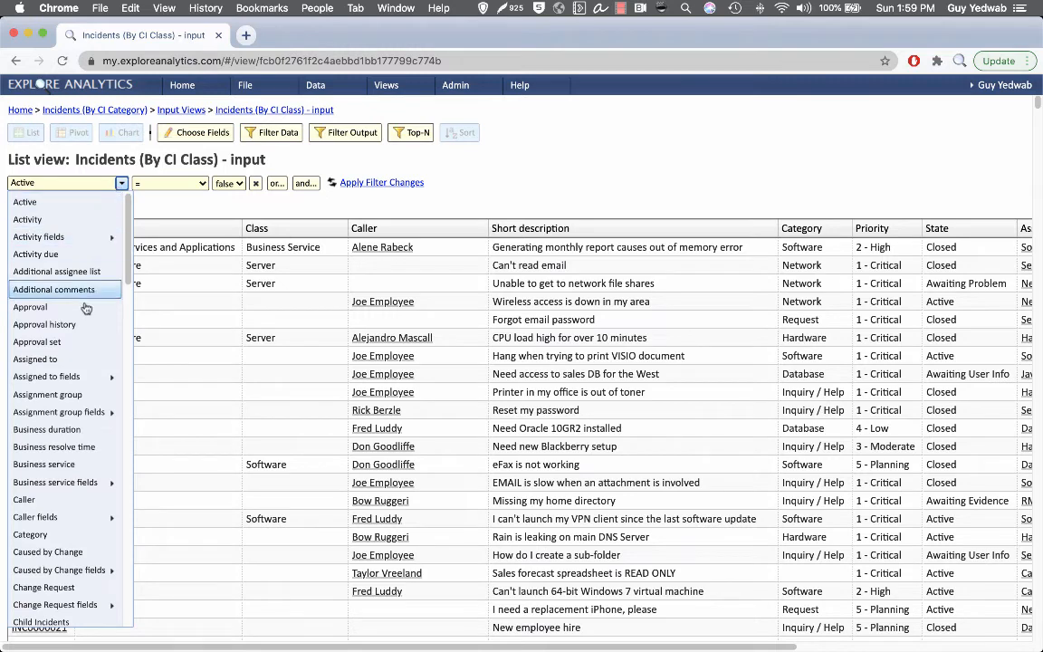
pyautogui.scroll(-3, 56, 409)
pyautogui.scroll(-8, 57, 409)
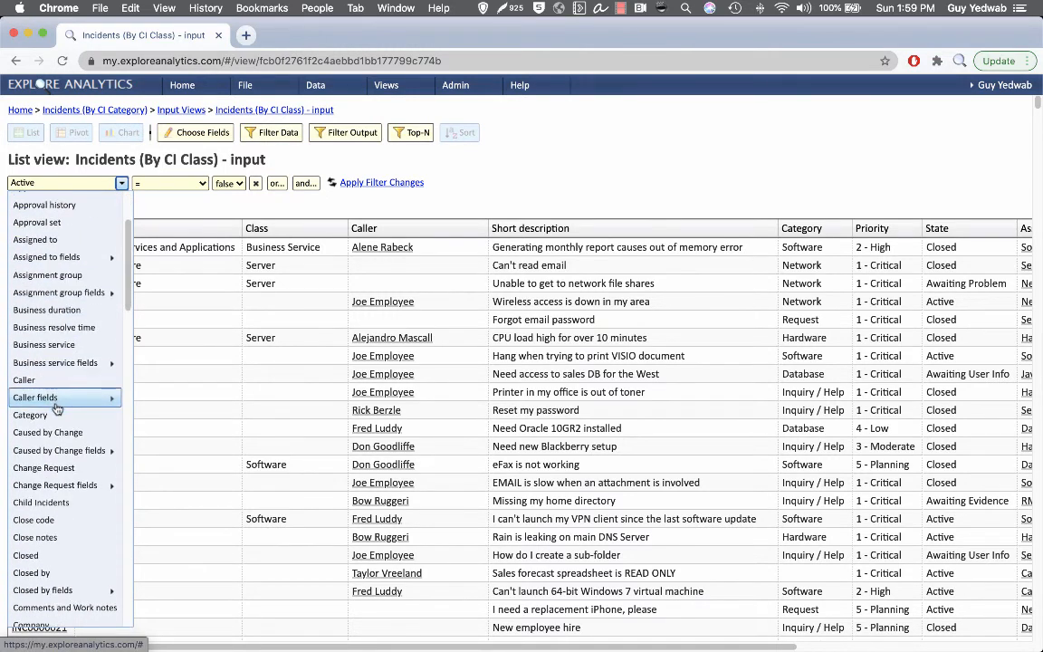
pyautogui.scroll(-5, 56, 409)
pyautogui.scroll(4, 53, 408)
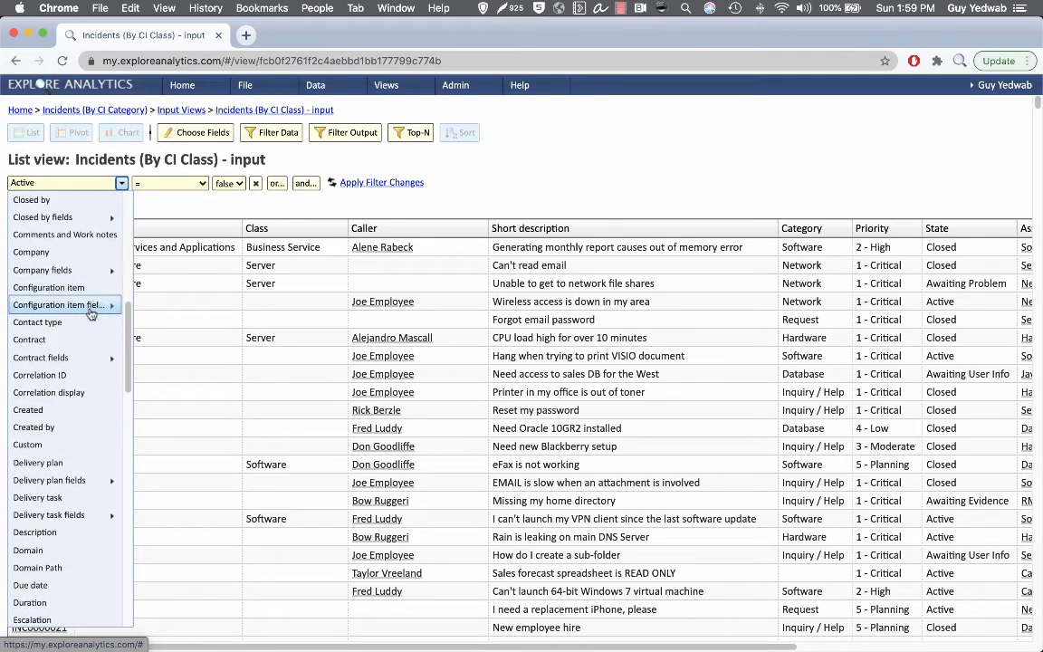
pyautogui.click(112, 306)
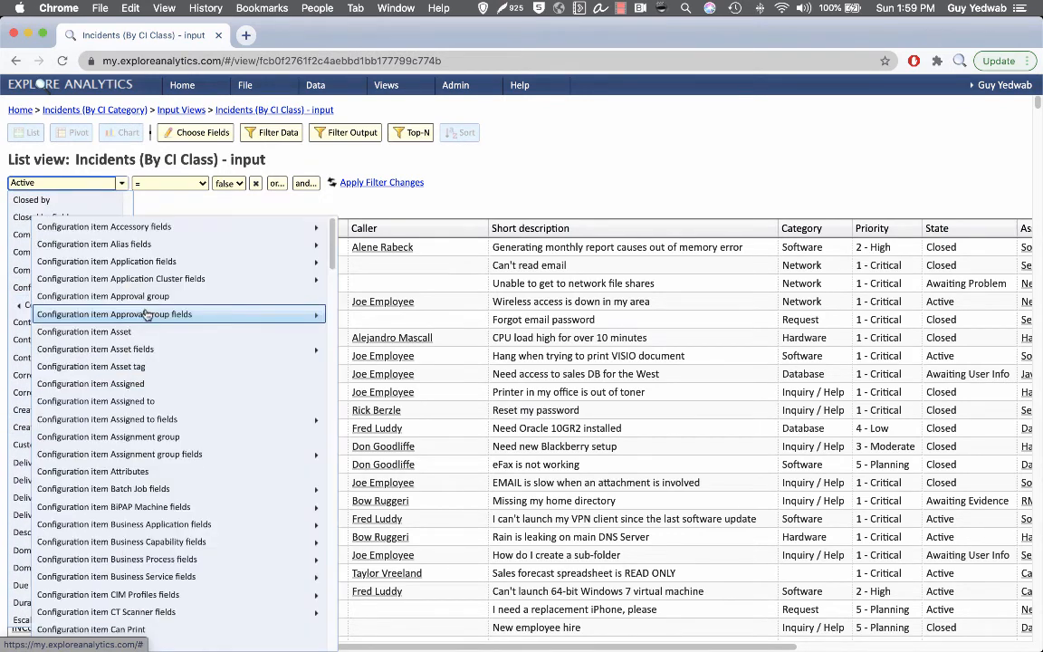
pyautogui.scroll(-4, 142, 385)
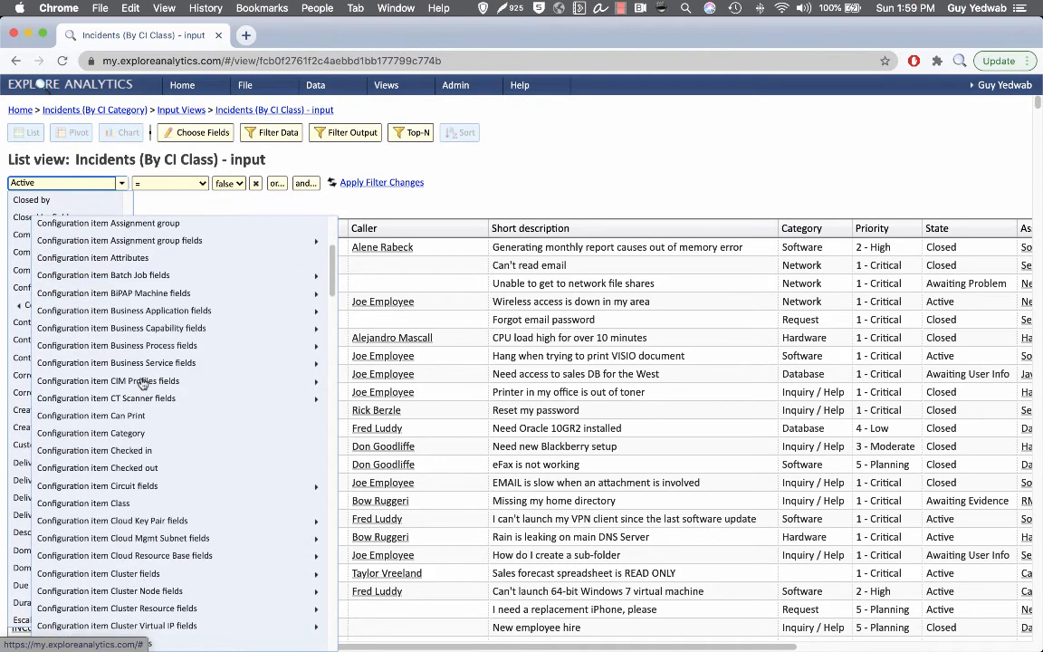
pyautogui.click(131, 502)
pyautogui.click(166, 182)
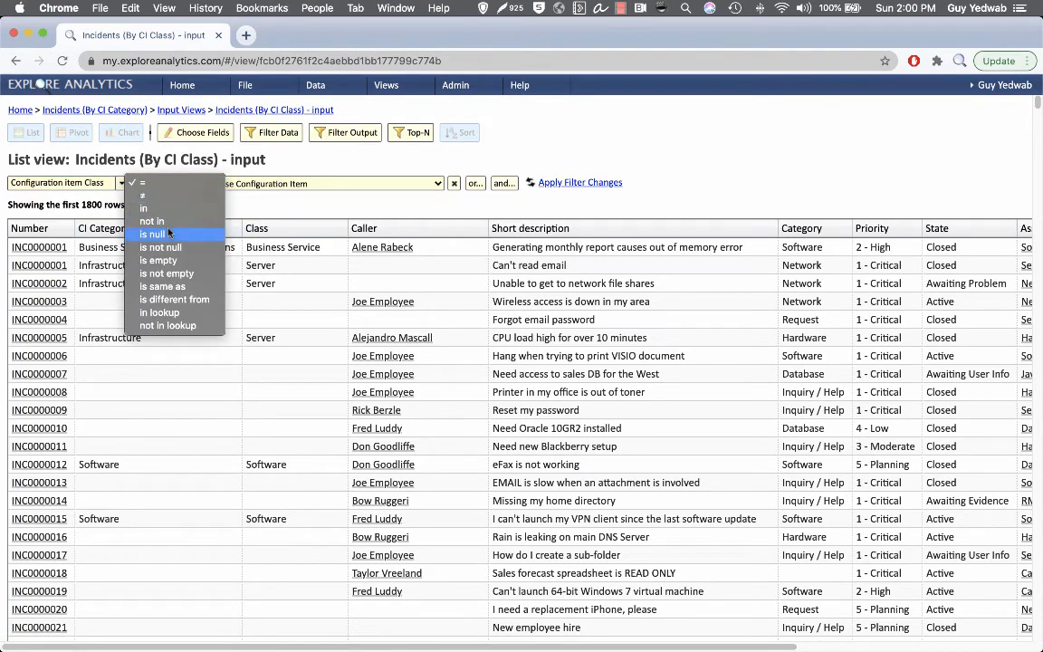
pyautogui.click(178, 314)
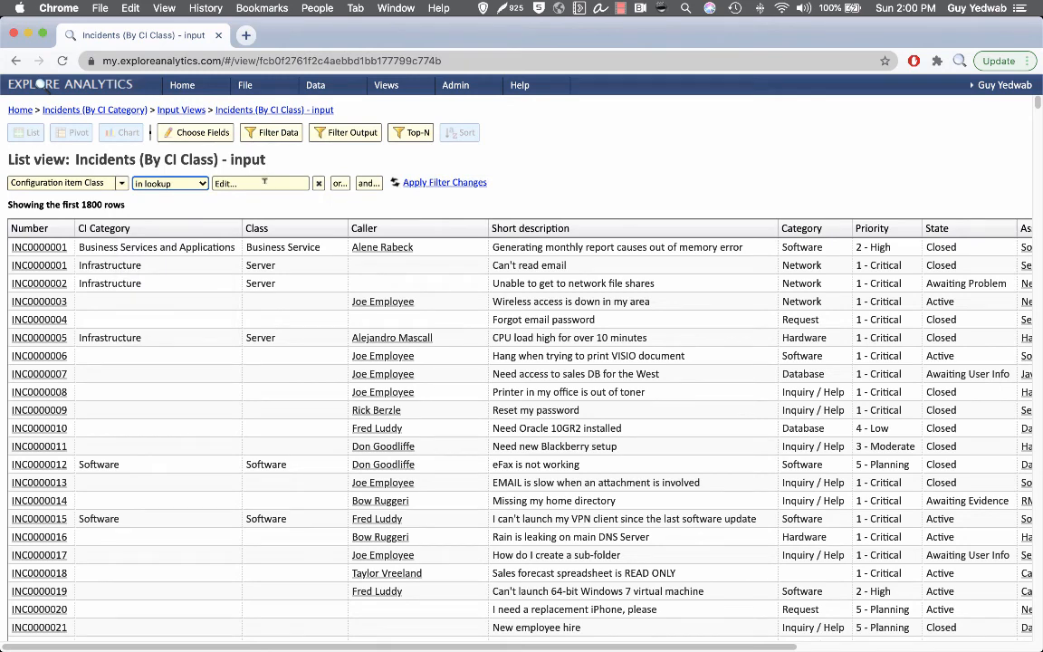
# - Point the filter lookup to the Explore data source, the CI Category Mapping table and the Class field
pyautogui.click(263, 182)
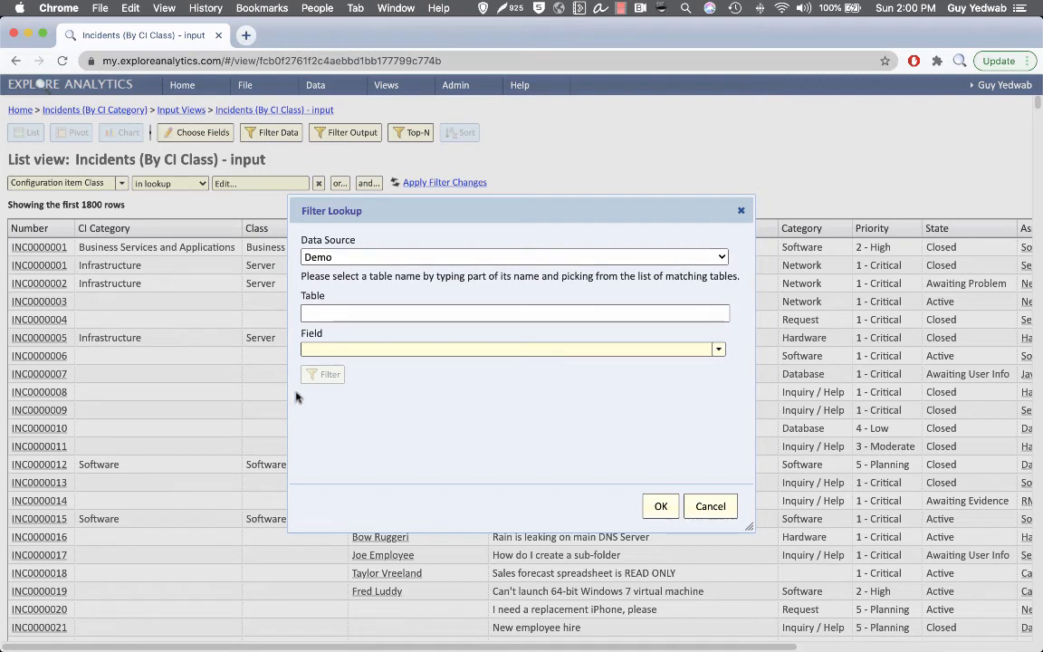
pyautogui.click(324, 256)
pyautogui.click(326, 272)
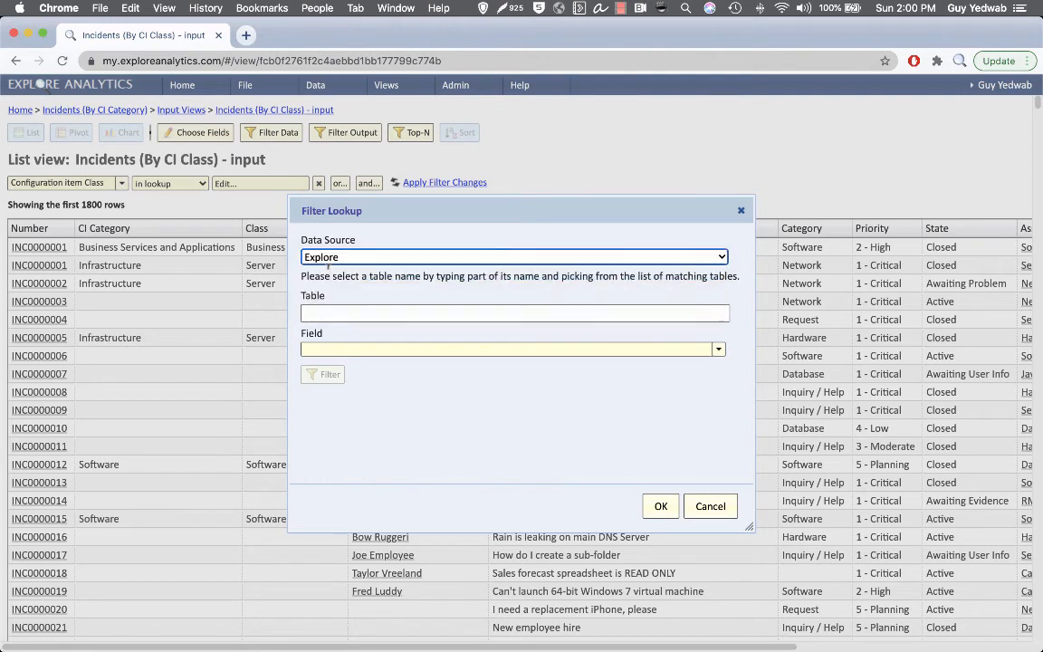
pyautogui.click(335, 313)
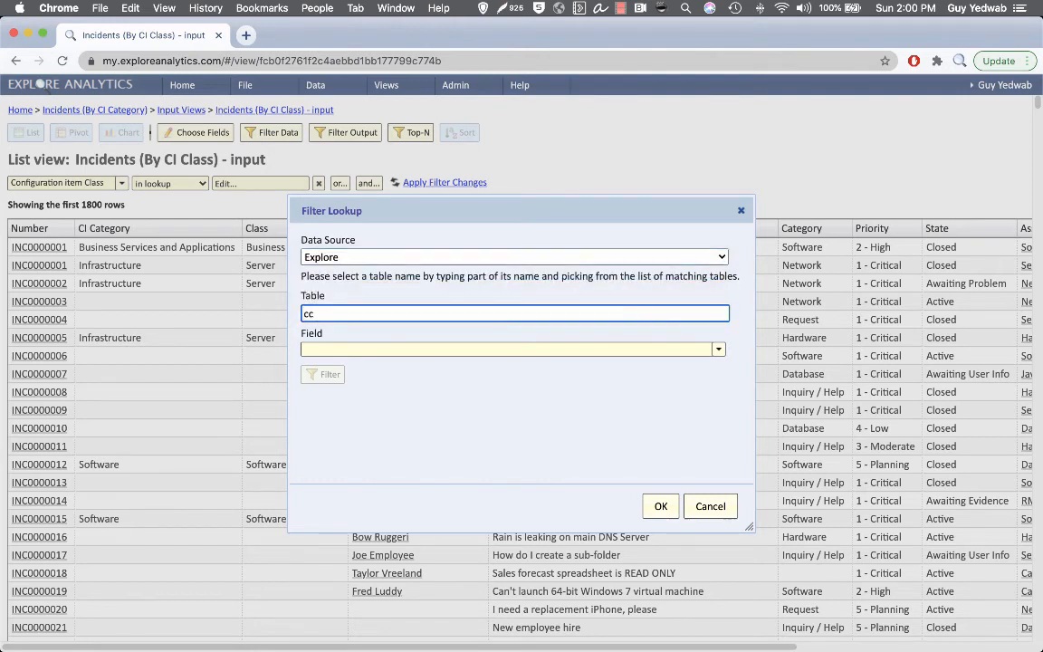
pyautogui.click(349, 356)
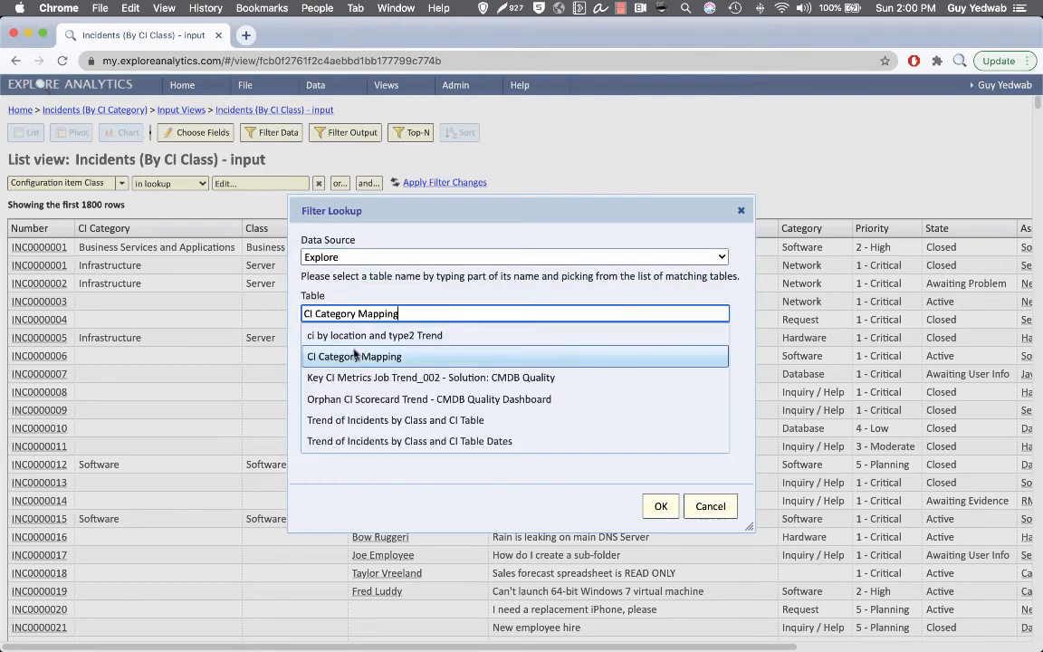
pyautogui.click(375, 349)
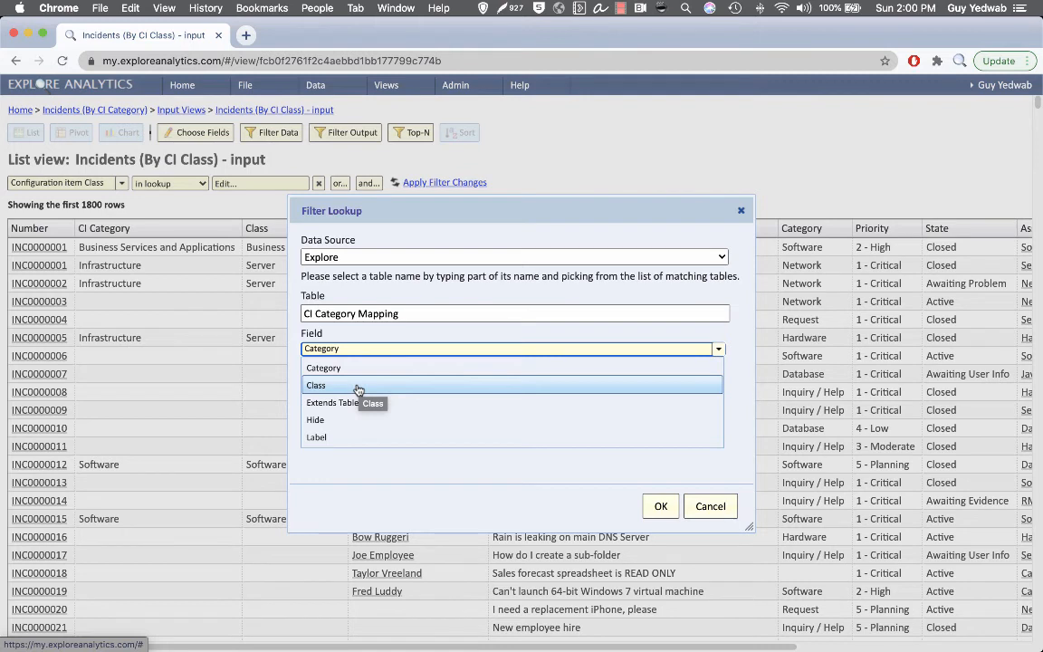
pyautogui.click(359, 386)
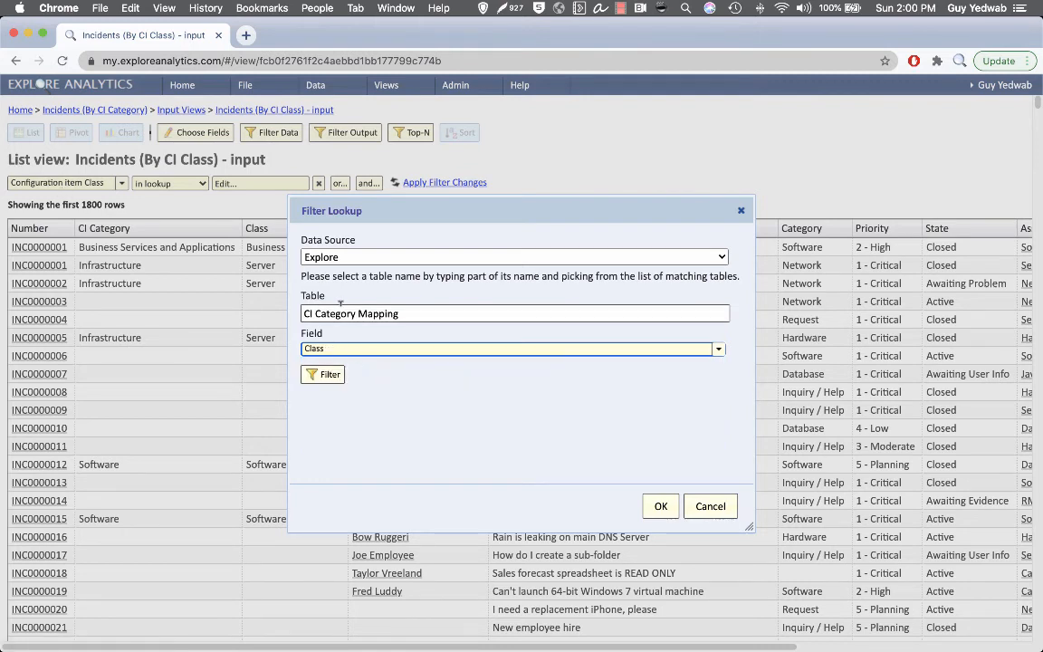
# - Restrict the lookup to Category in Business Services and Applications, End User Device and Infrastructure, and apply the filter to the incident list
pyautogui.click(330, 377)
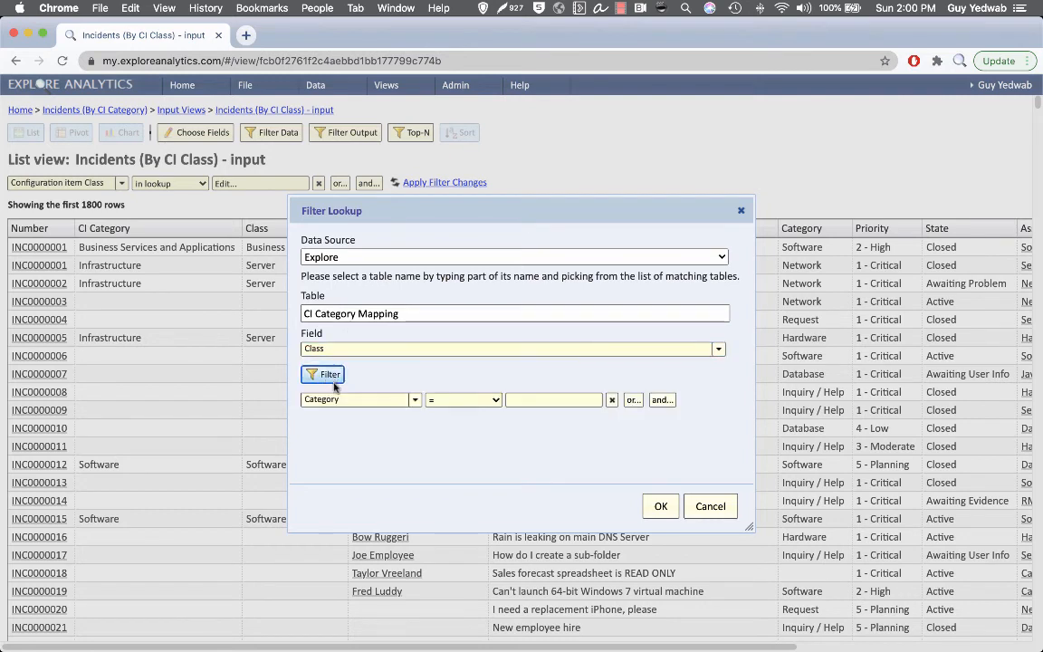
pyautogui.click(443, 401)
pyautogui.click(441, 454)
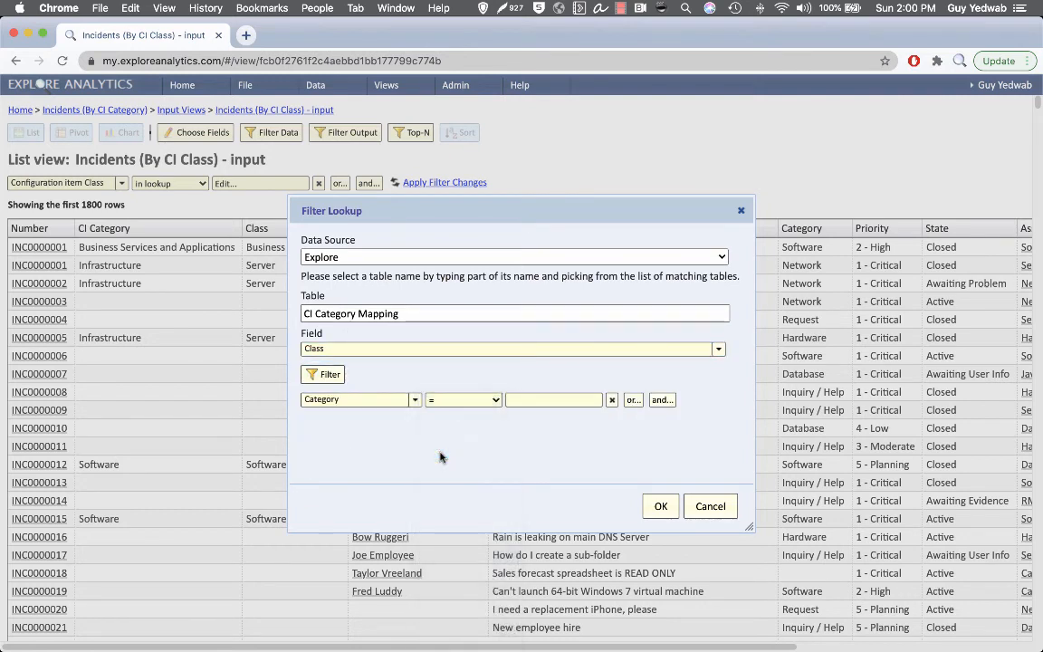
pyautogui.click(559, 401)
pyautogui.scroll(-1, 574, 485)
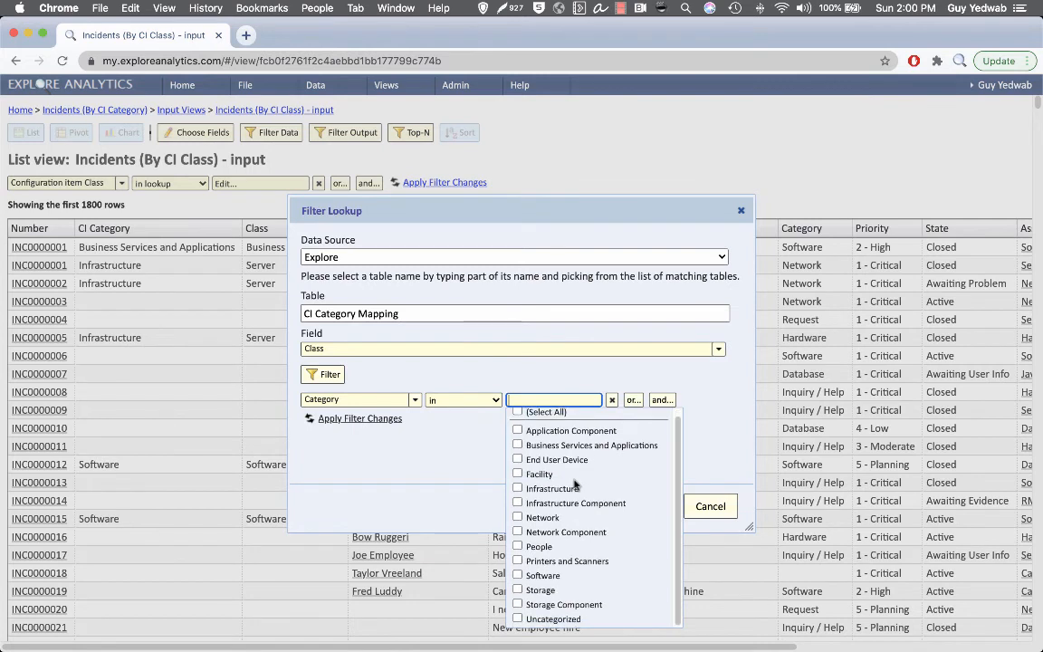
pyautogui.scroll(1, 580, 471)
pyautogui.click(585, 450)
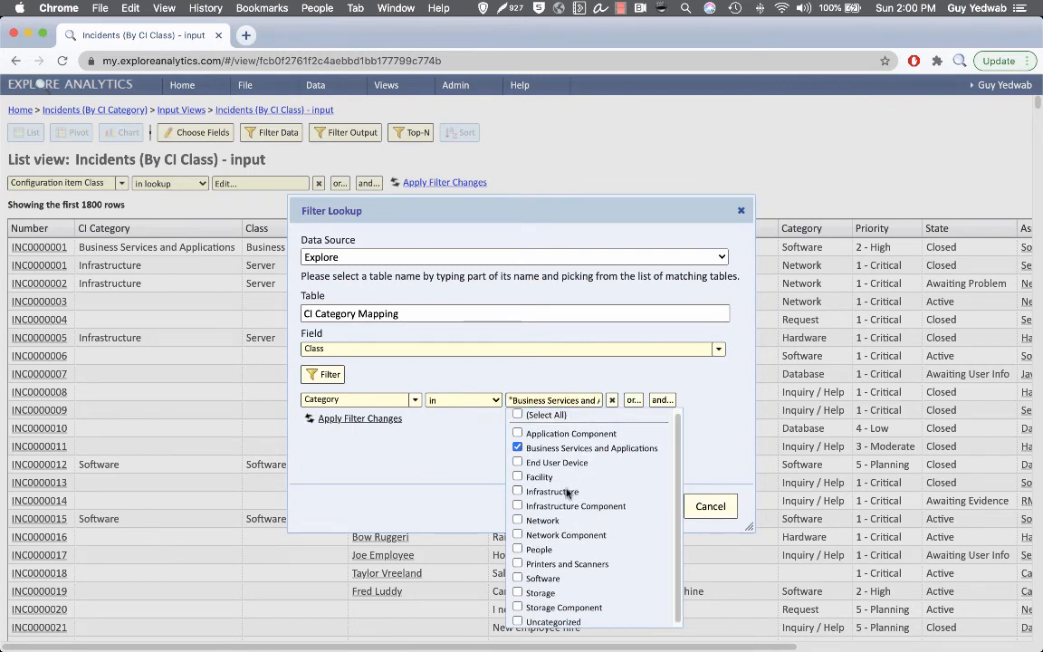
pyautogui.click(568, 463)
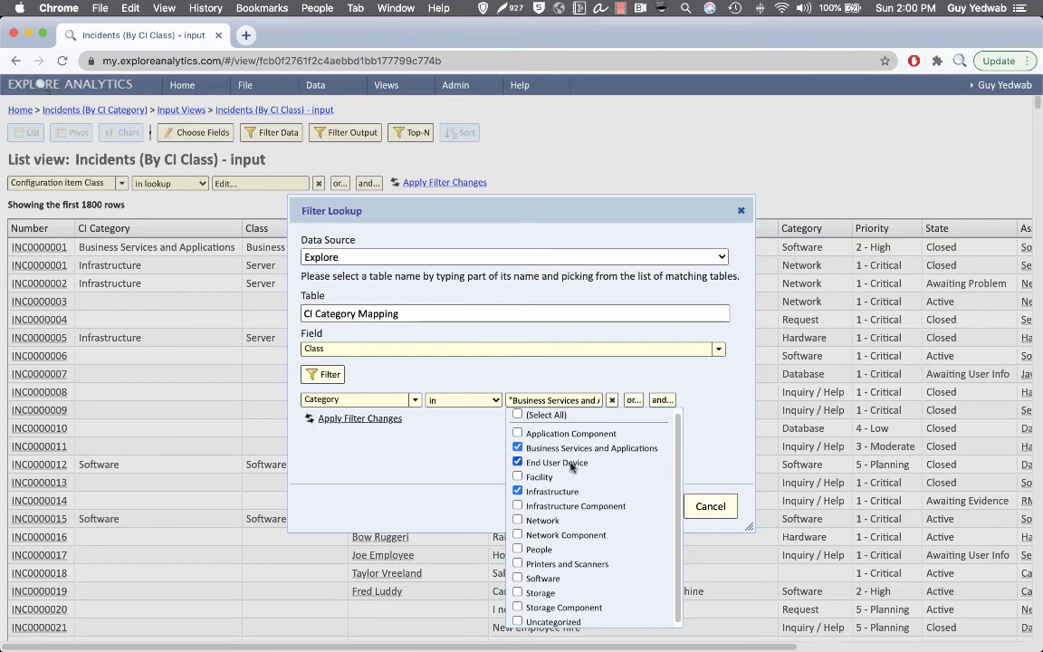
pyautogui.click(378, 420)
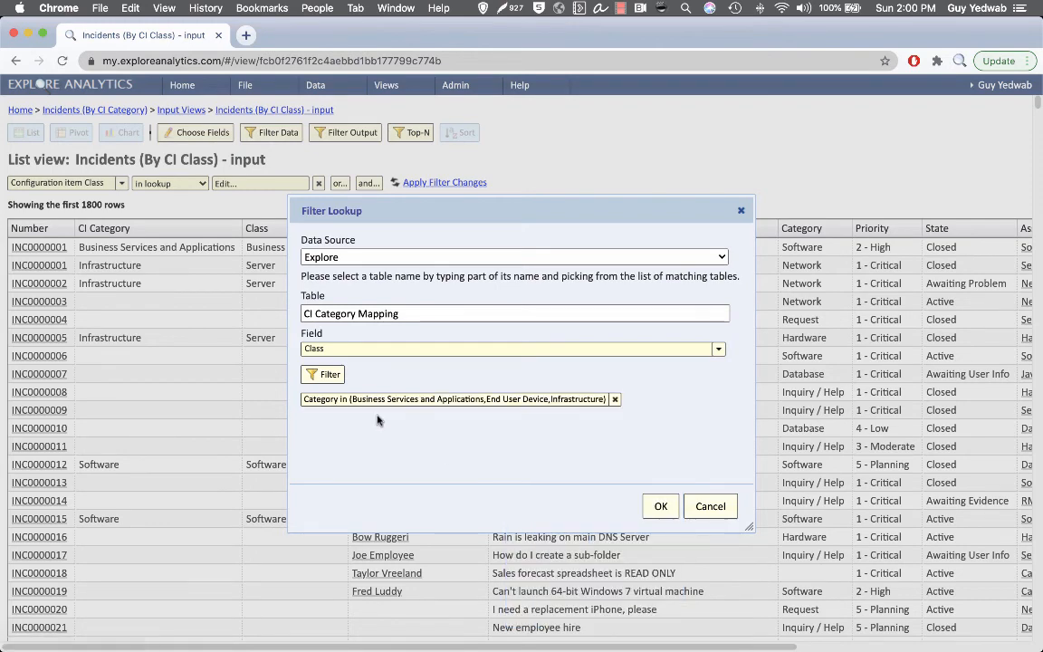
pyautogui.click(661, 506)
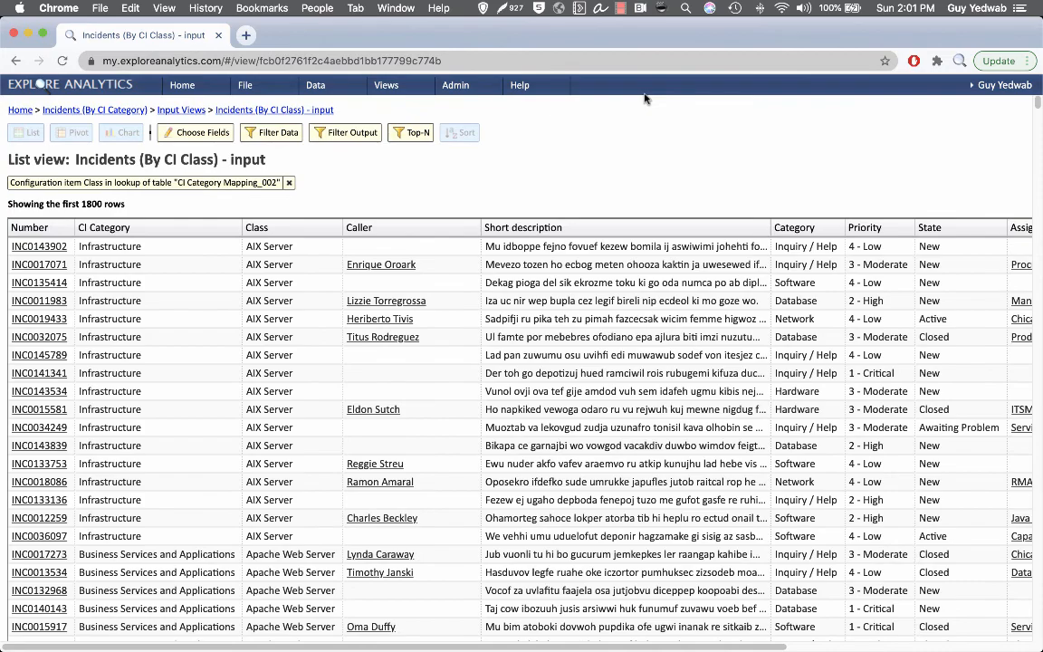
# - Review the filtered incidents, return to the Incidents (By CI Category) chart and bring up the details of the Business Services and Applications slice
pyautogui.scroll(-4, 178, 241)
pyautogui.scroll(4, 177, 241)
pyautogui.scroll(-15, 119, 251)
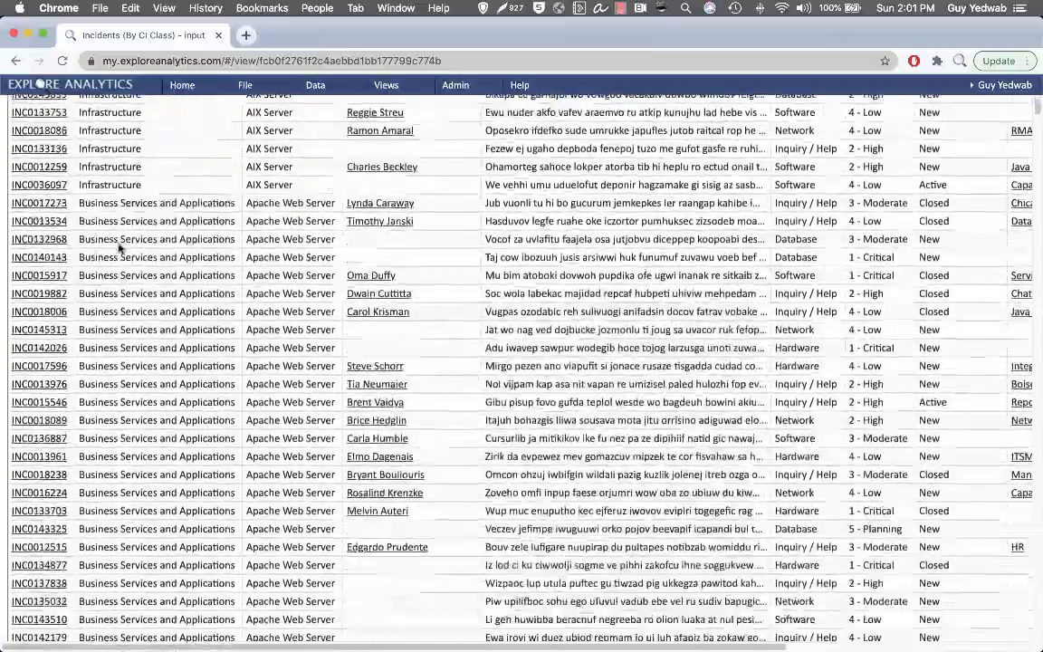
pyautogui.scroll(15, 113, 414)
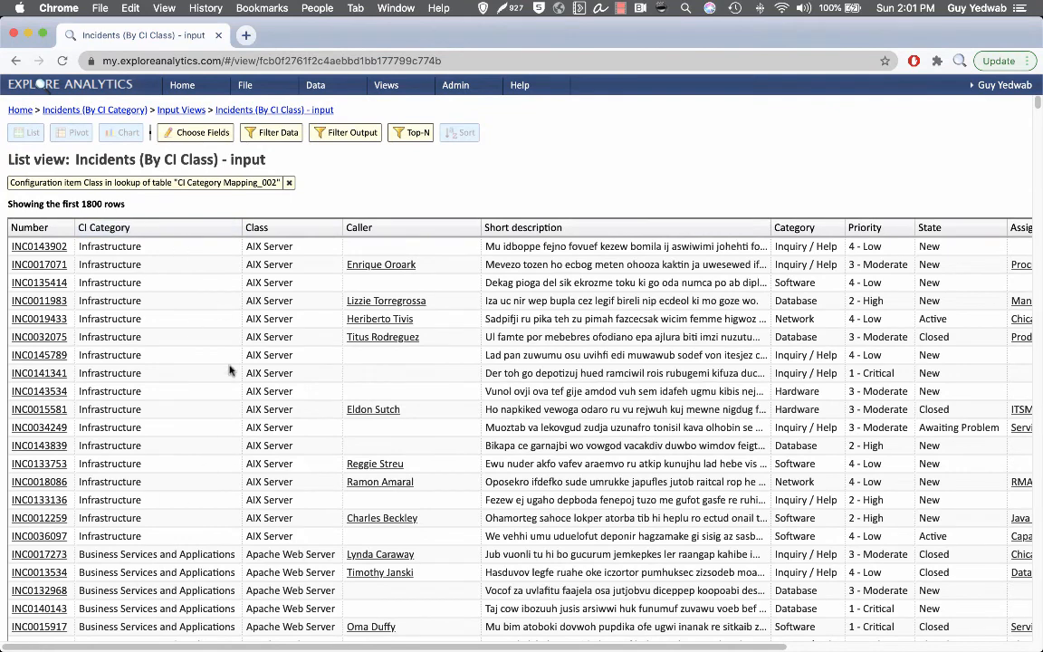
pyautogui.click(88, 112)
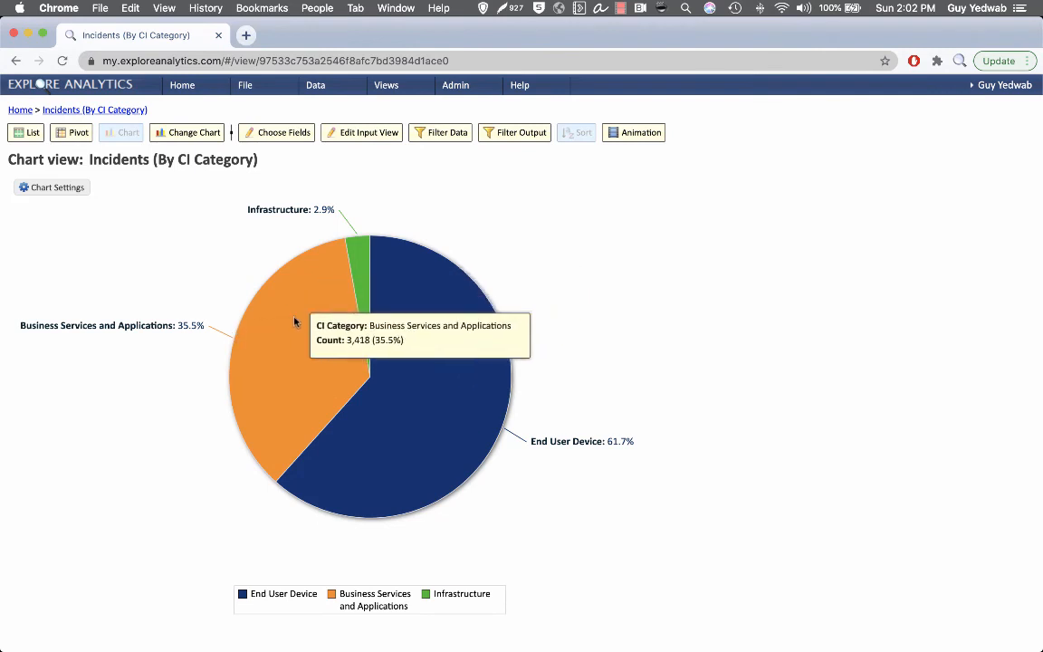
pyautogui.click(318, 391)
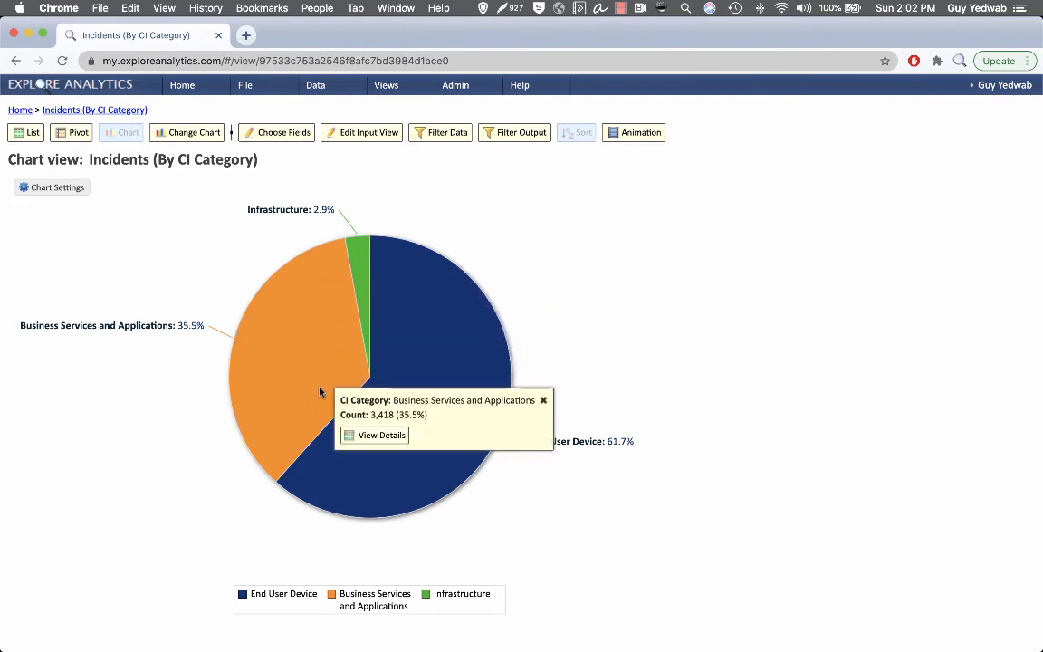